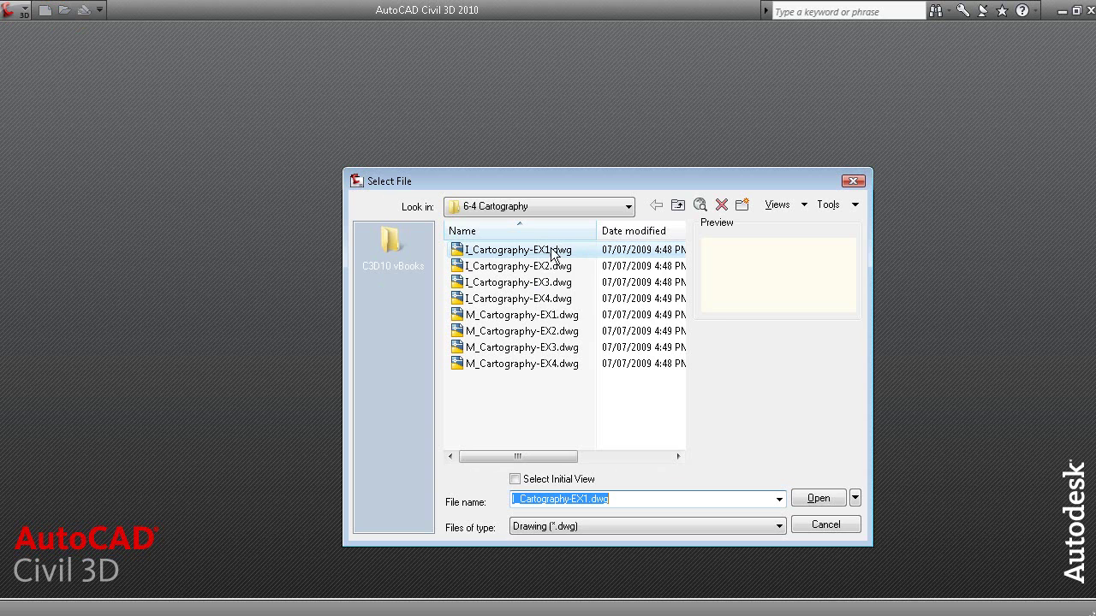
- Open I_Cartography-EX1.dwg and start a new SHP data connection named Counties Population
double_click(537, 252)
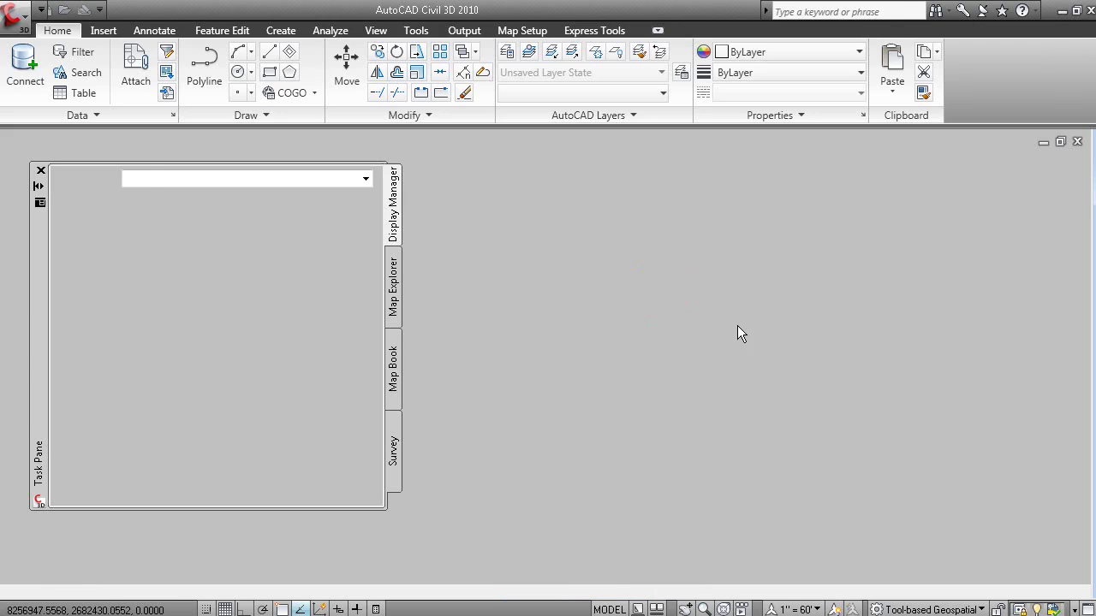
left_click(24, 64)
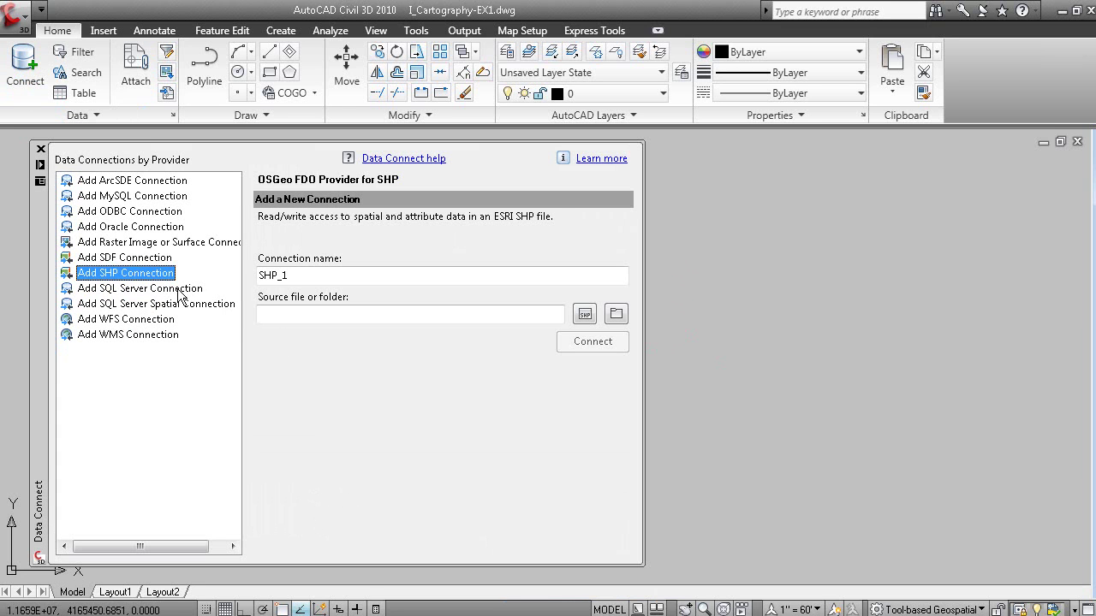
left_click(212, 275)
type("Counties Population")
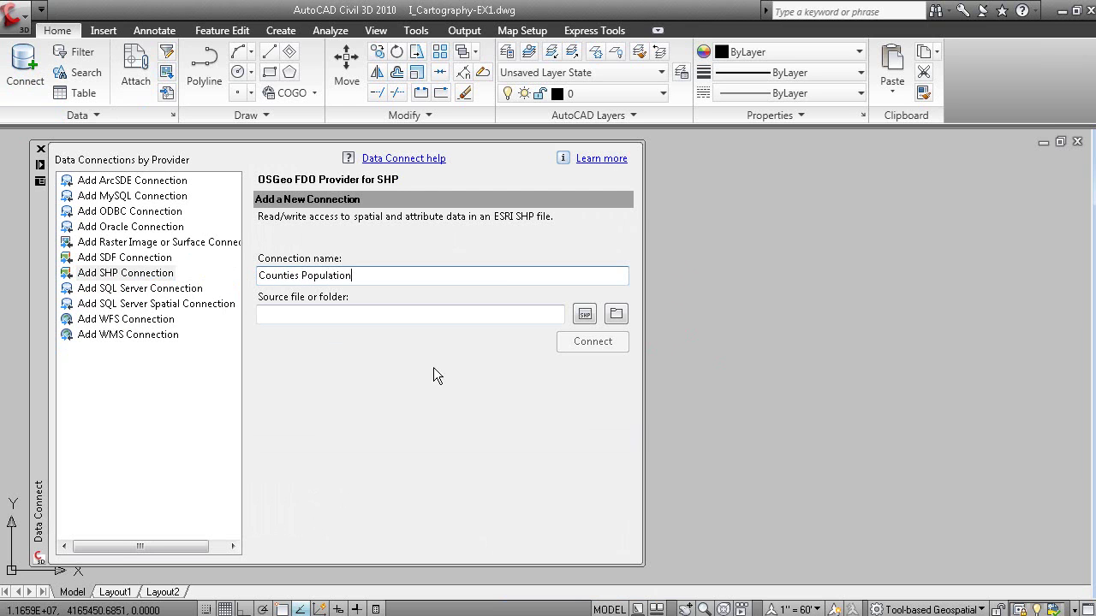
- Choose the VACounties shapefile as the source of the Counties Population connection and connect to it
left_click(591, 320)
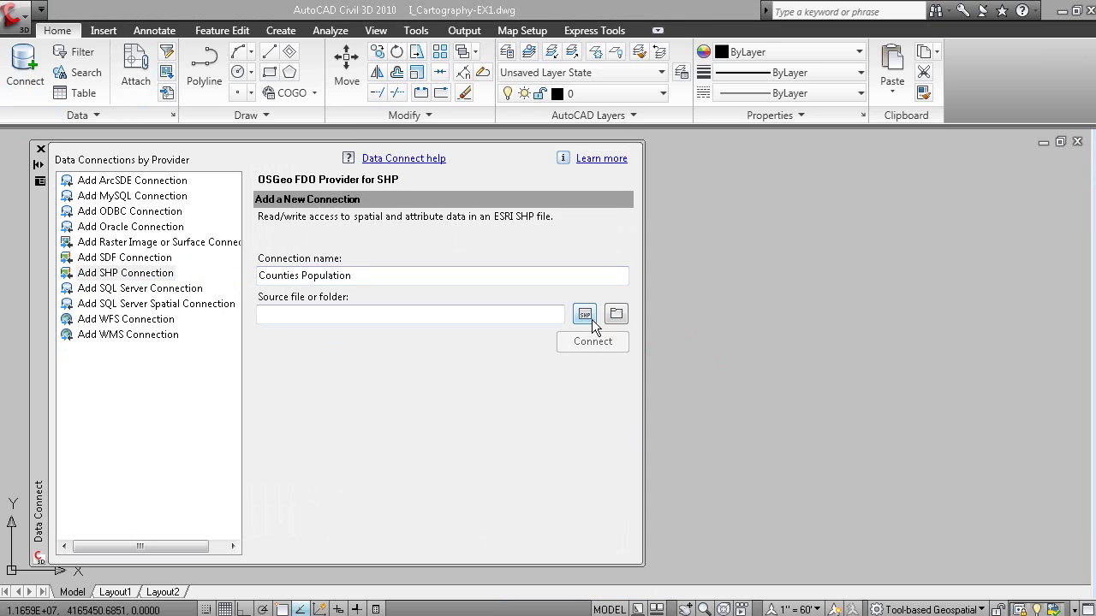
left_click(498, 261)
left_click(822, 488)
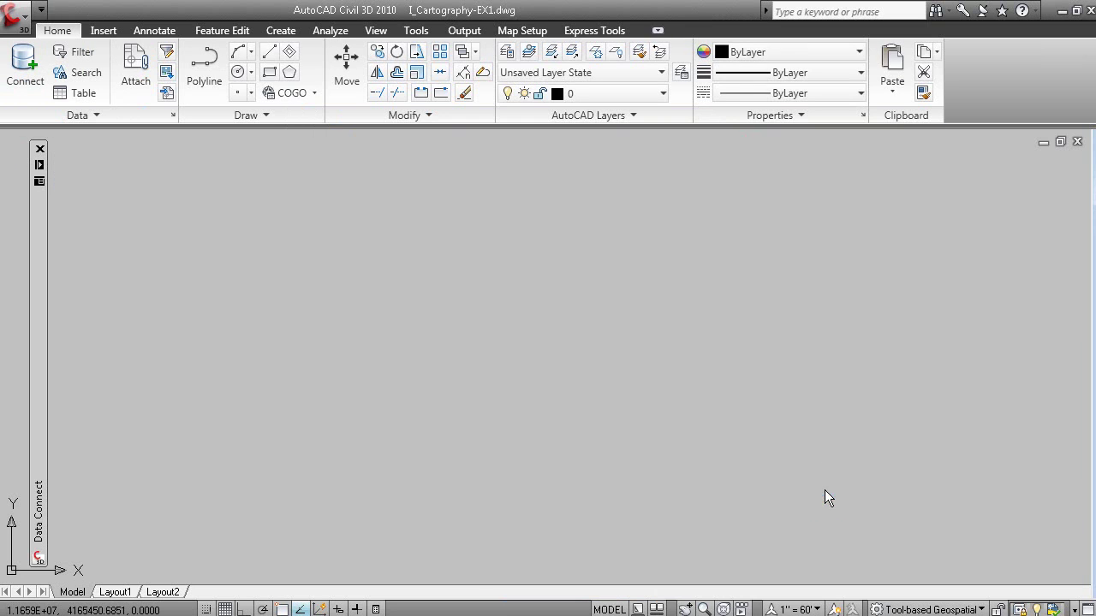
mouse_move(43, 164)
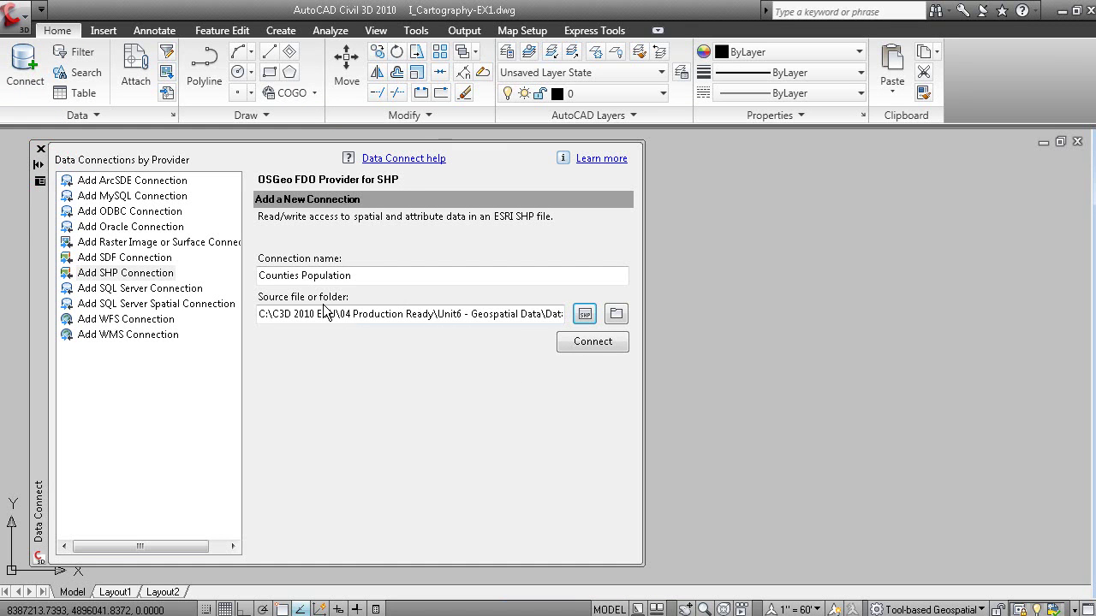
left_click(591, 342)
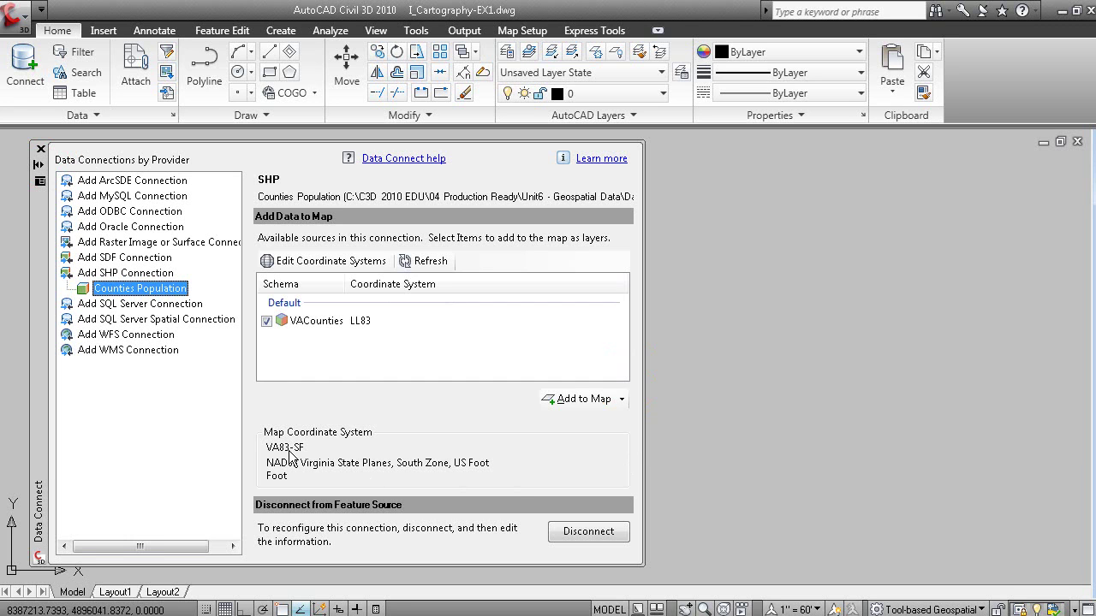
- Override the coordinate system of the VACounties source with VA83-SF from the USA, Virginia category
right_click(309, 323)
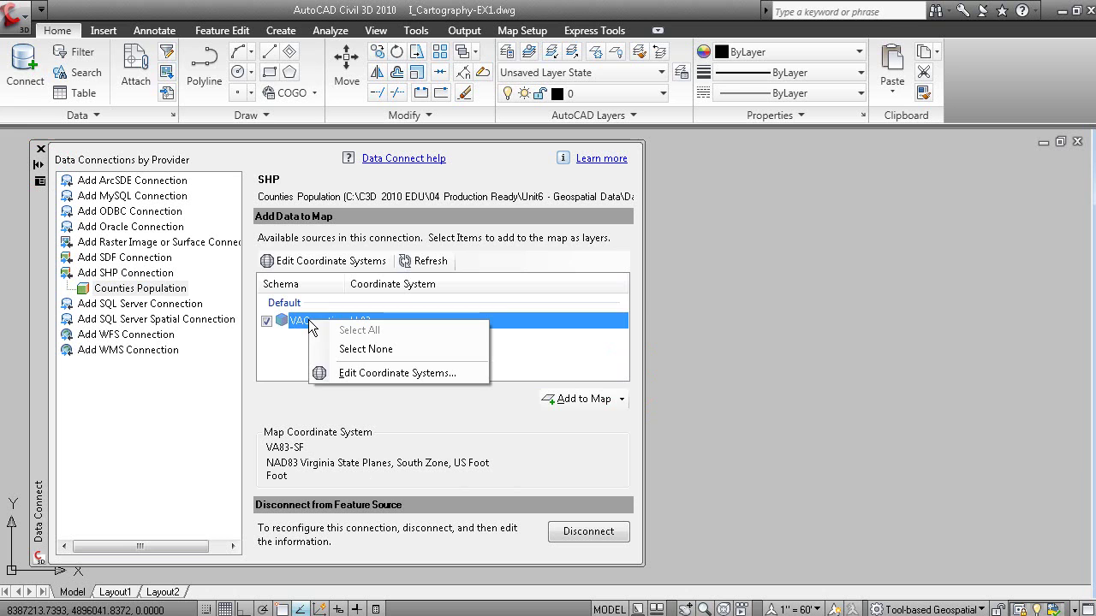
left_click(365, 372)
left_click(698, 299)
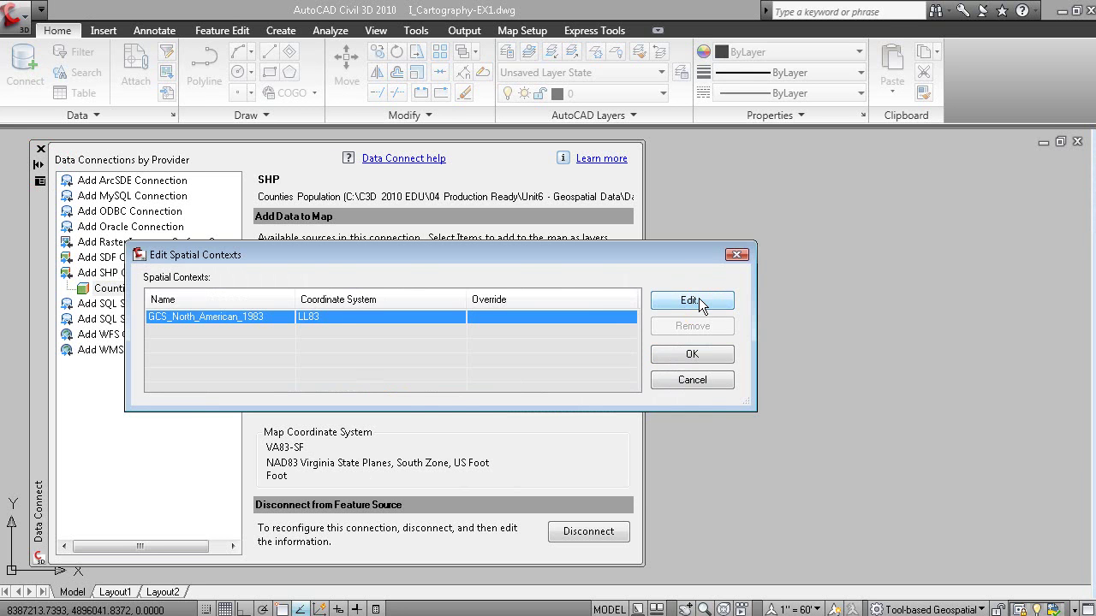
left_click(399, 199)
left_click_drag(407, 219, 408, 492)
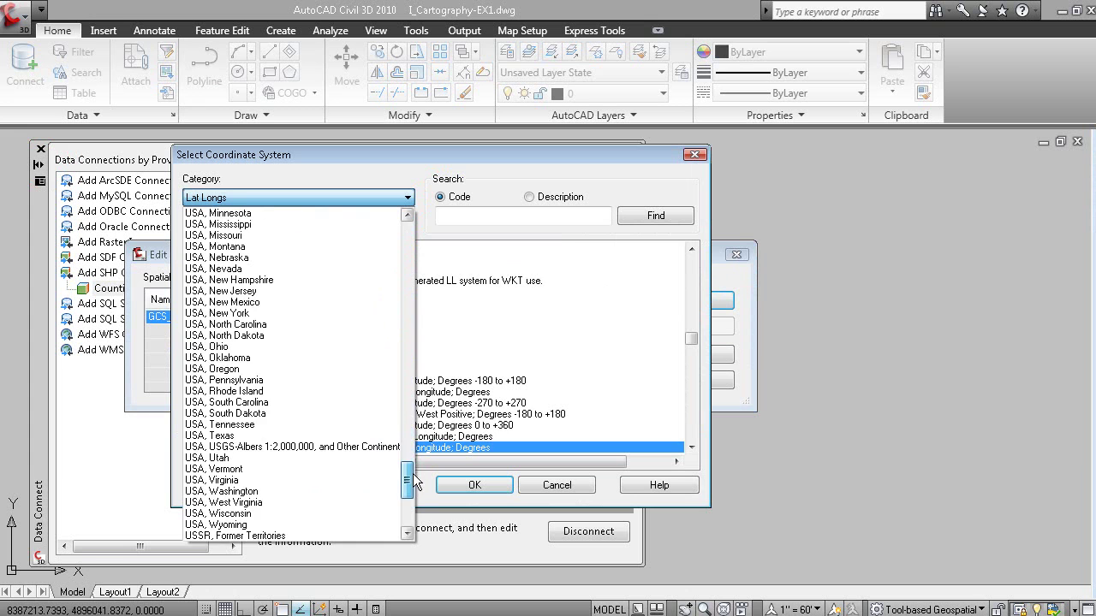
left_click(346, 479)
left_click(203, 280)
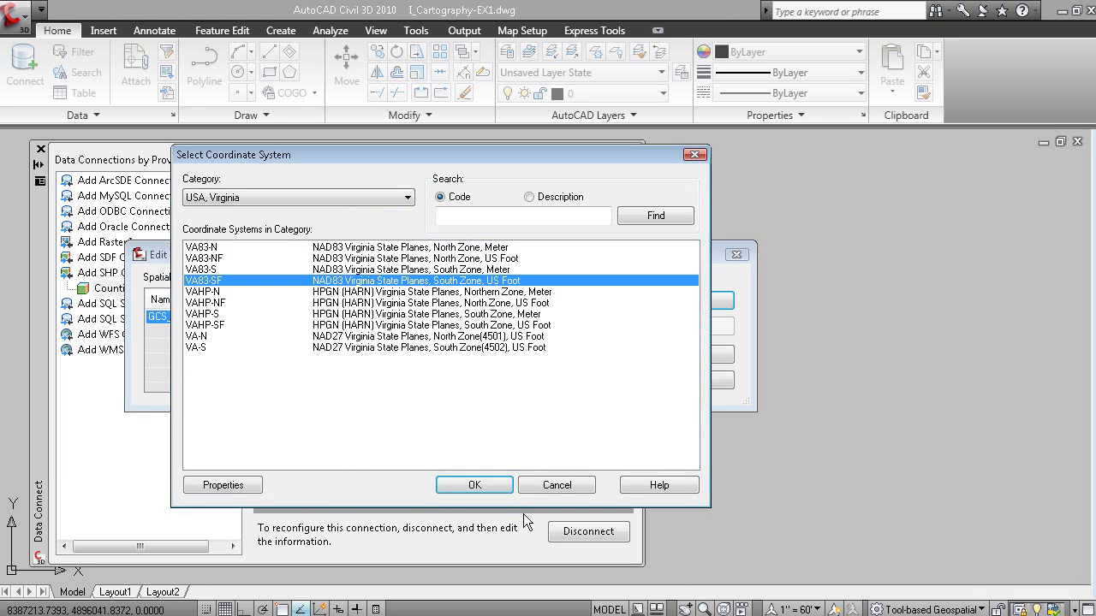
left_click(474, 485)
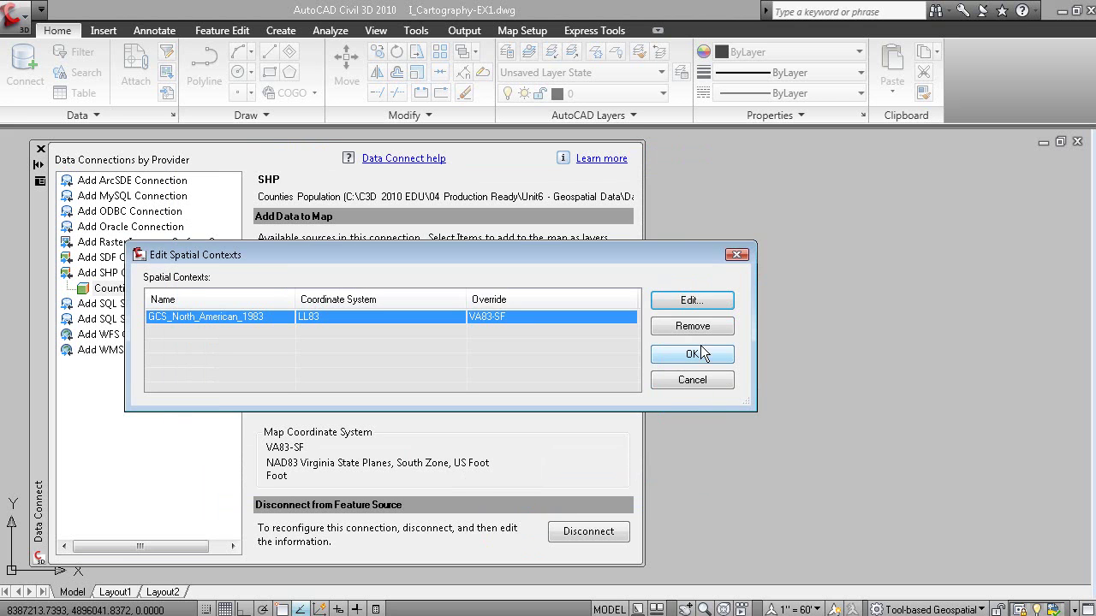
left_click(700, 353)
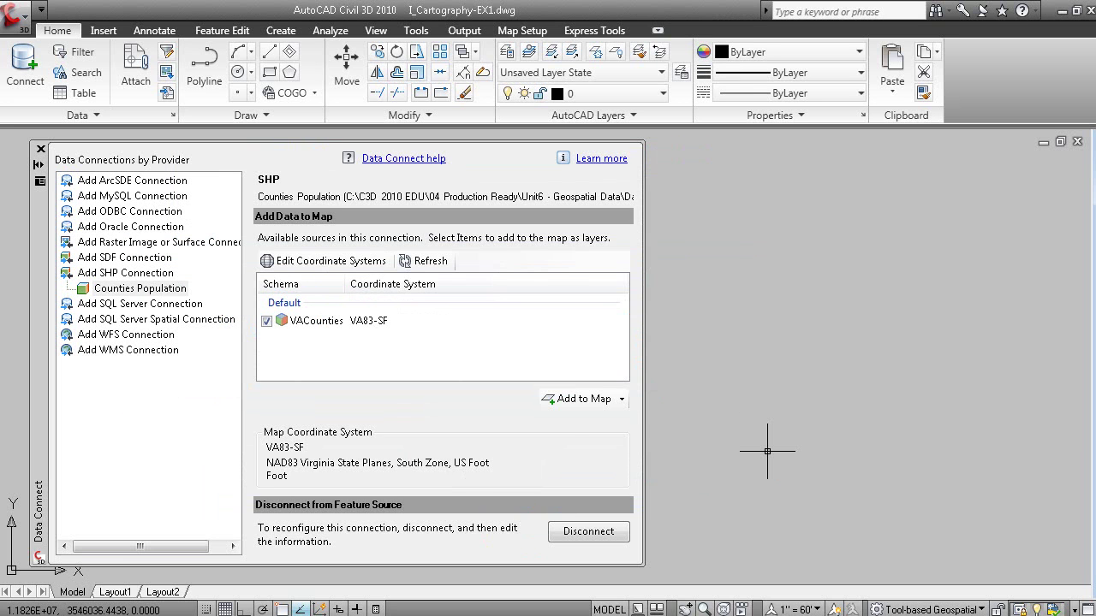
- Add VACounties to the map as a layer and display the Map Task Pane in place of the data connection palette
left_click(579, 399)
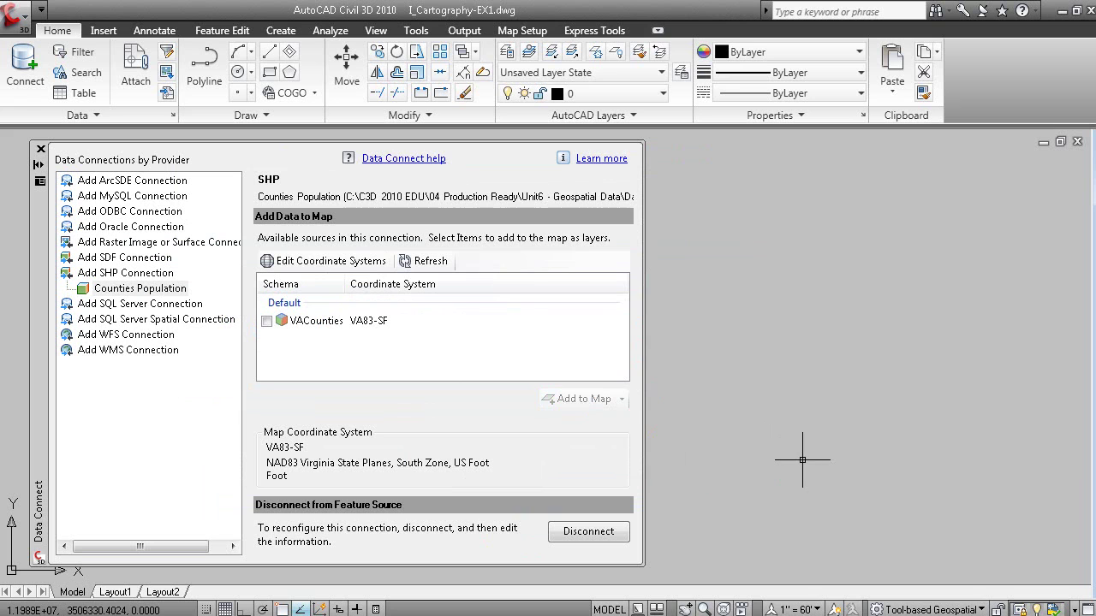
left_click(40, 148)
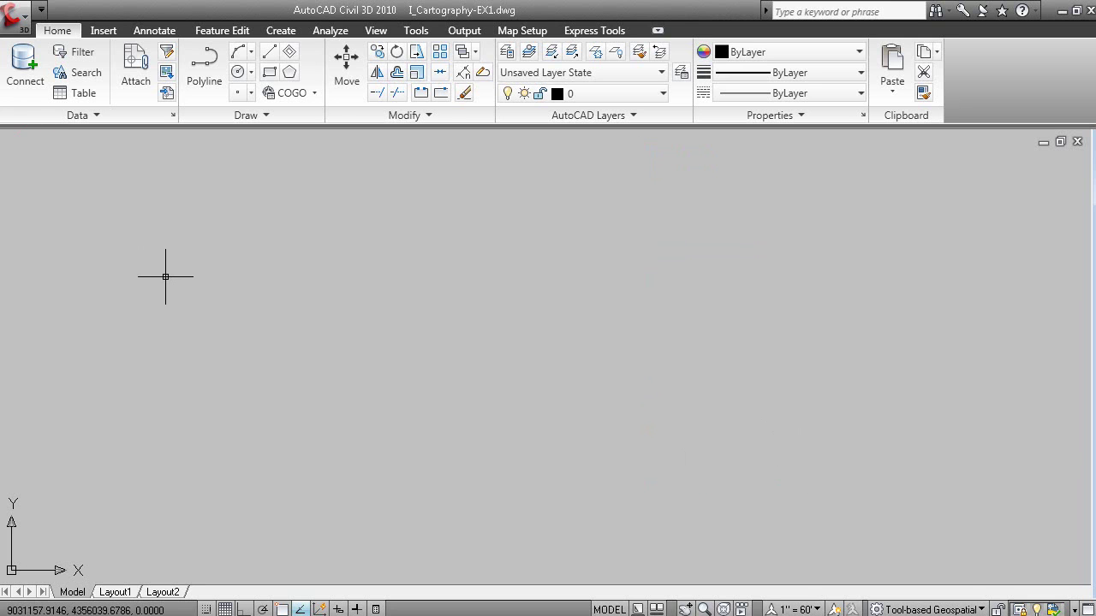
left_click(519, 34)
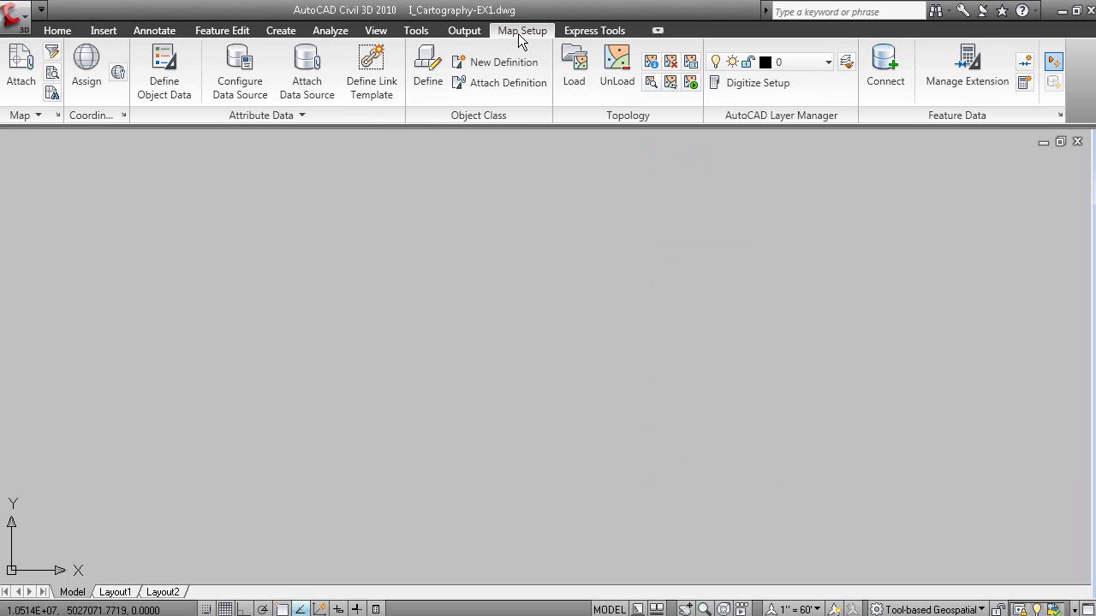
left_click(374, 33)
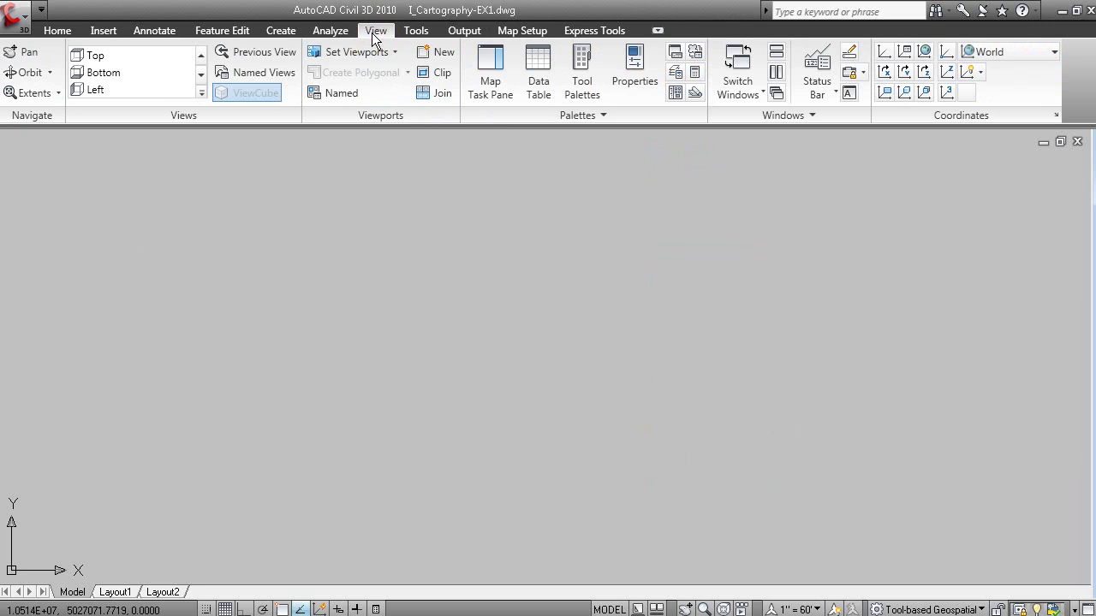
left_click(489, 75)
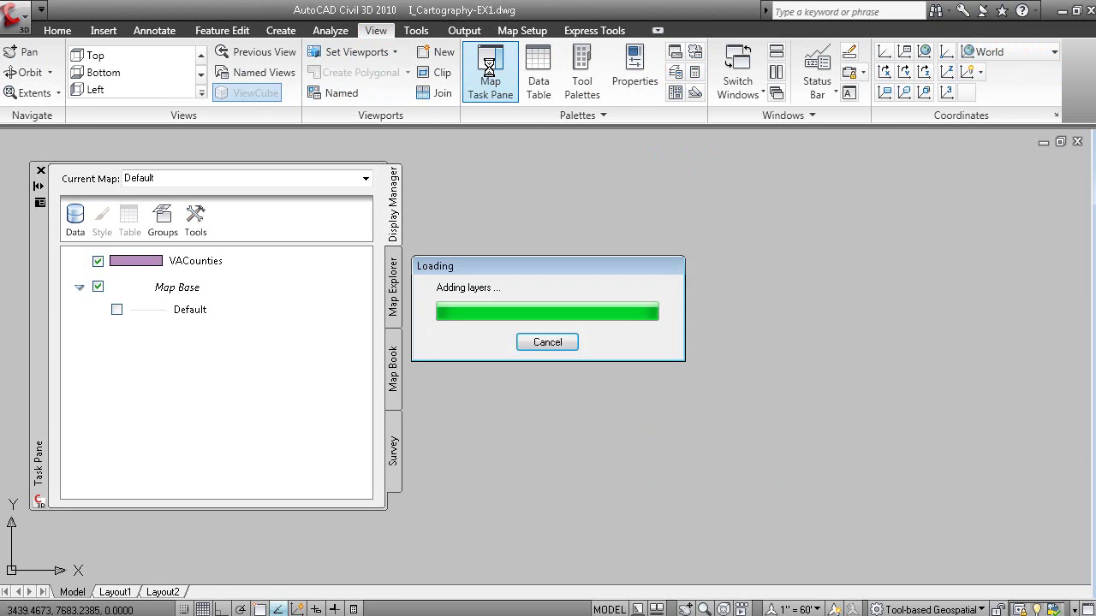
- Zoom the drawing to the extents of the VACounties layer
right_click(187, 261)
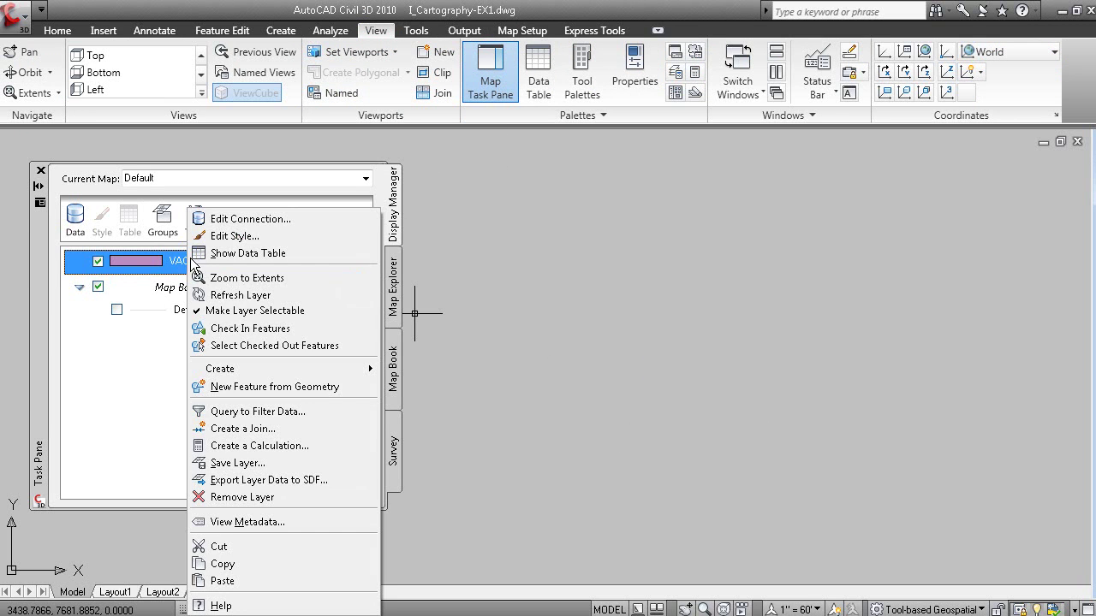
left_click(264, 277)
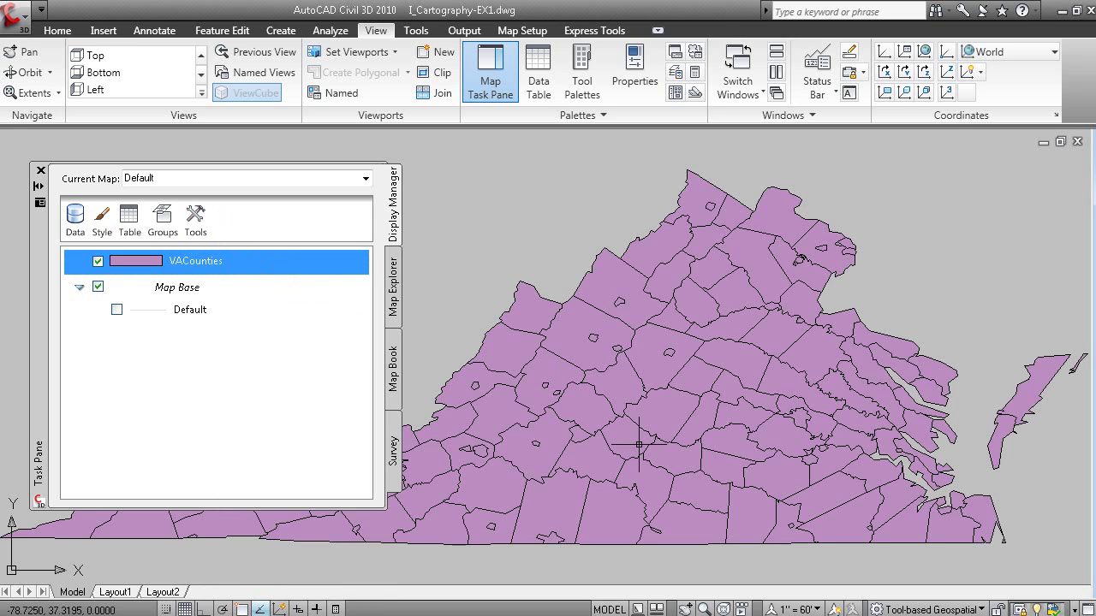
mouse_move(707, 440)
middle_mouse_down()
mouse_move(712, 432)
mouse_move(714, 442)
middle_mouse_up()
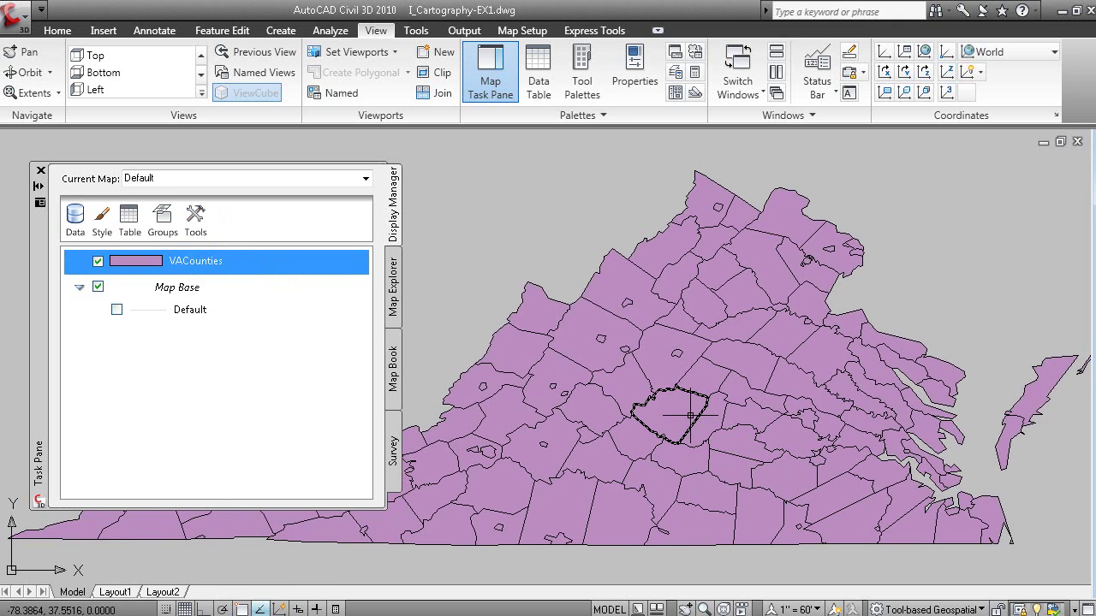
- Show the VACounties data table and select the Buchanan county record with Auto-Zoom enabled to locate it on the map
right_click(286, 264)
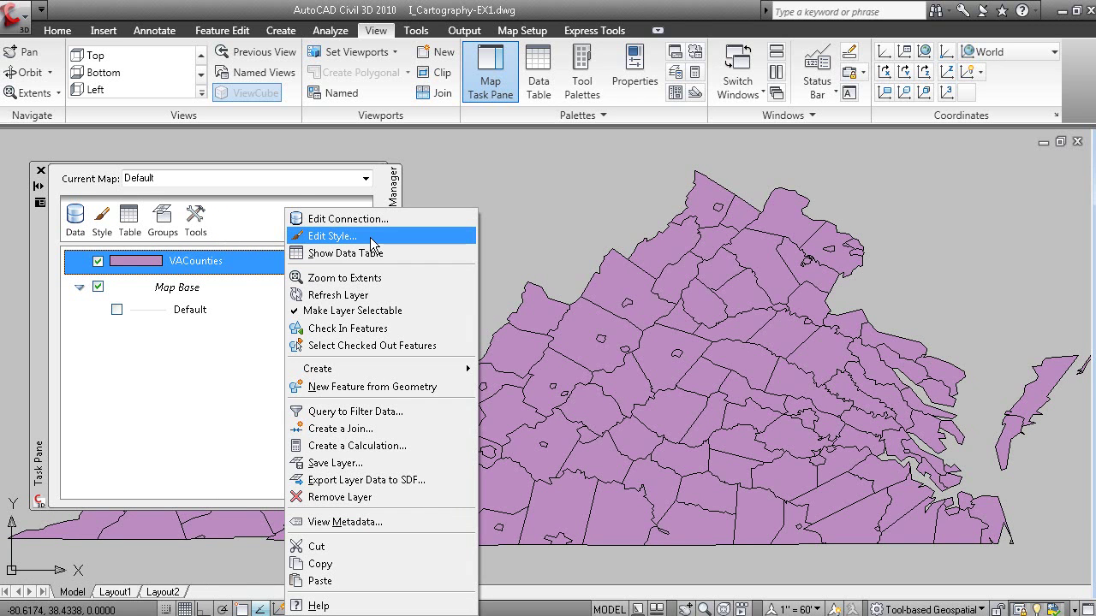
left_click(378, 255)
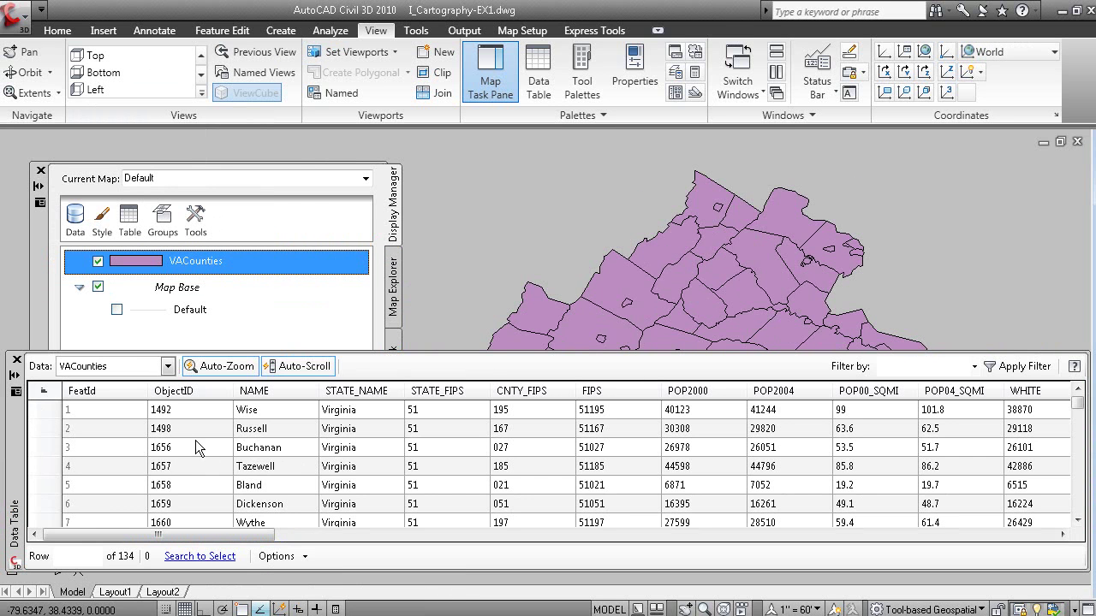
left_click(112, 410)
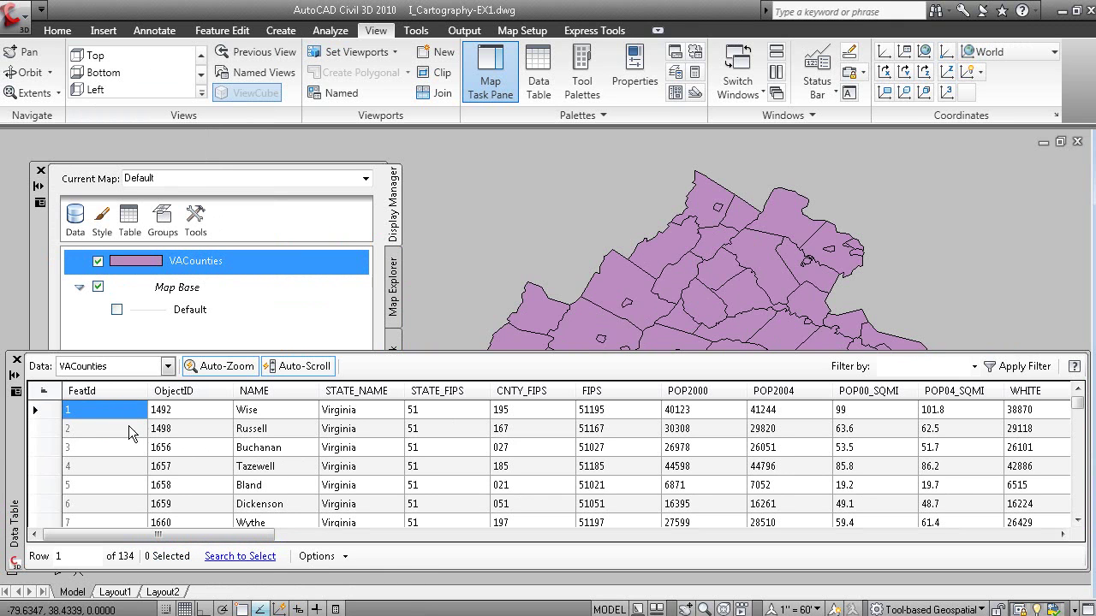
left_click(126, 430)
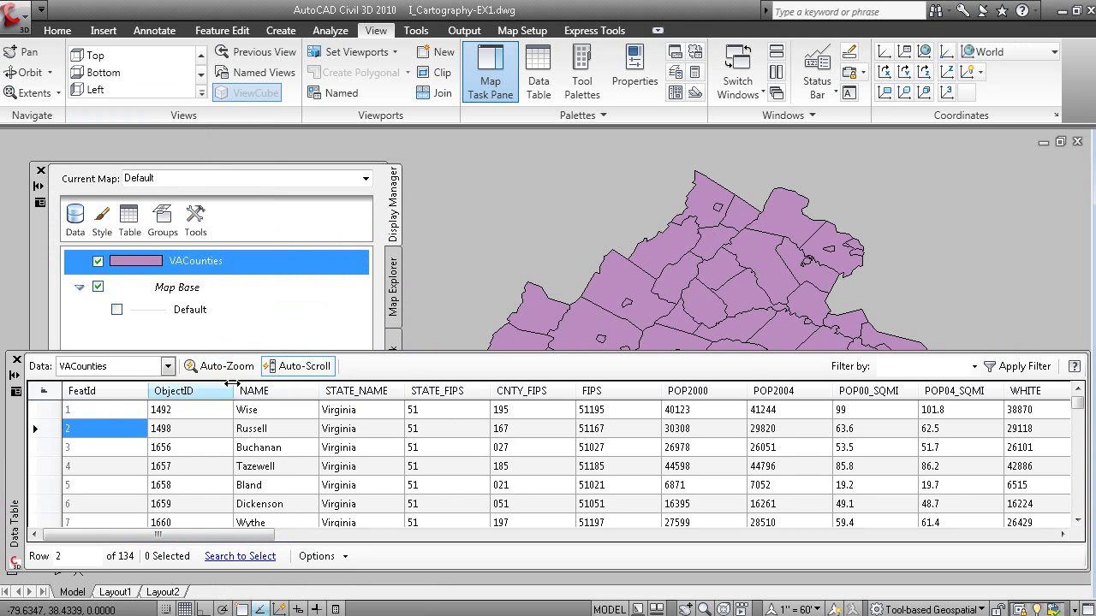
left_click(216, 366)
left_click(41, 447)
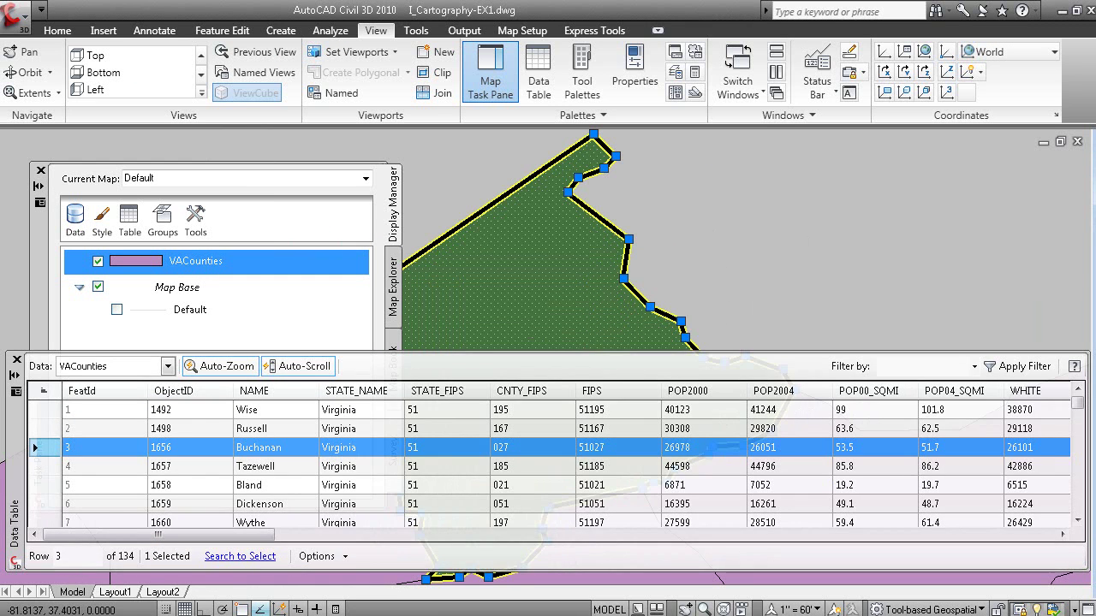
- Locate King William county on the map by selecting its record in the data table, and close the table
scroll(729, 253, "down", 2)
scroll(232, 393, "down", 2)
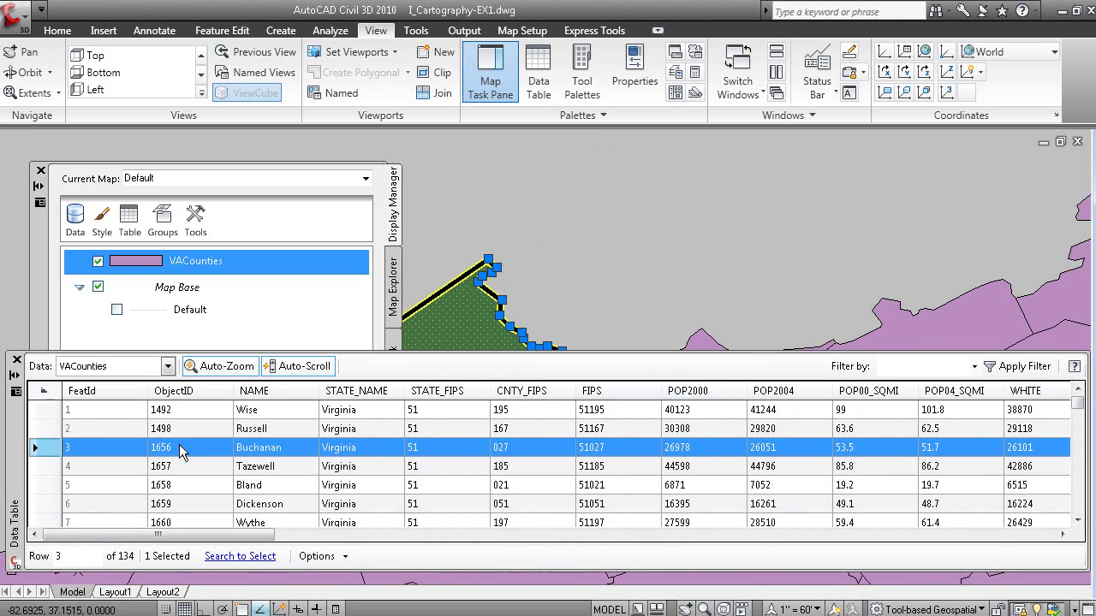
left_click_drag(1078, 404, 1078, 486)
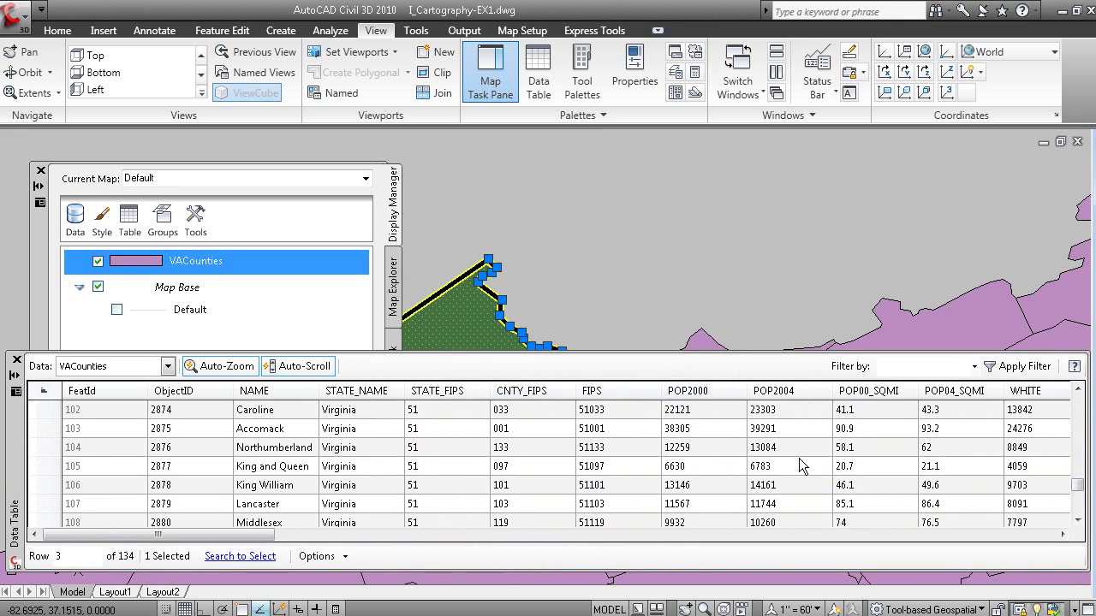
left_click(50, 484)
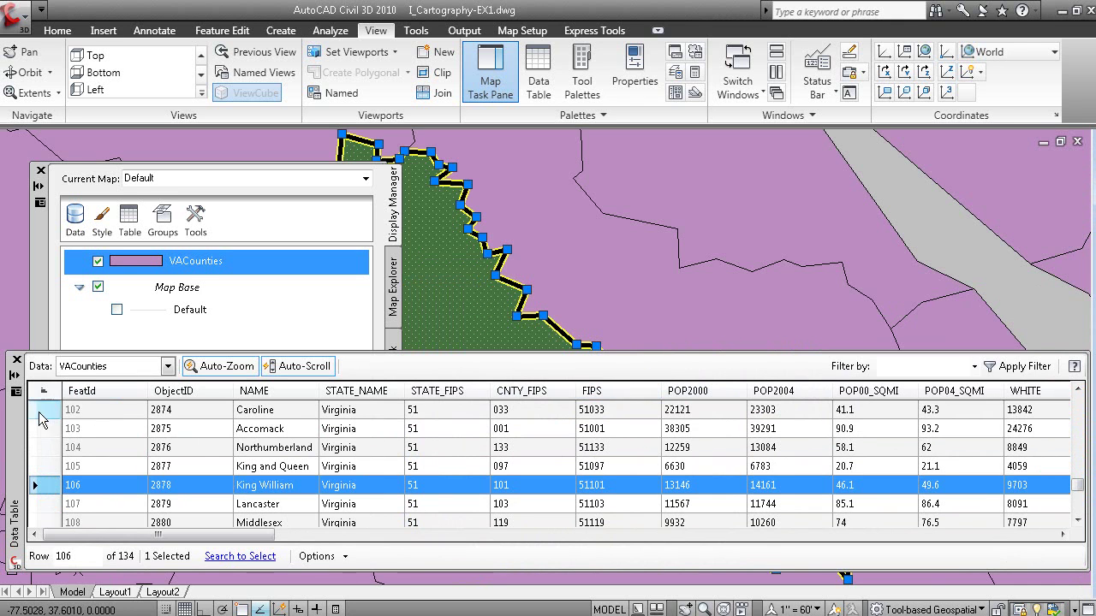
left_click(955, 578)
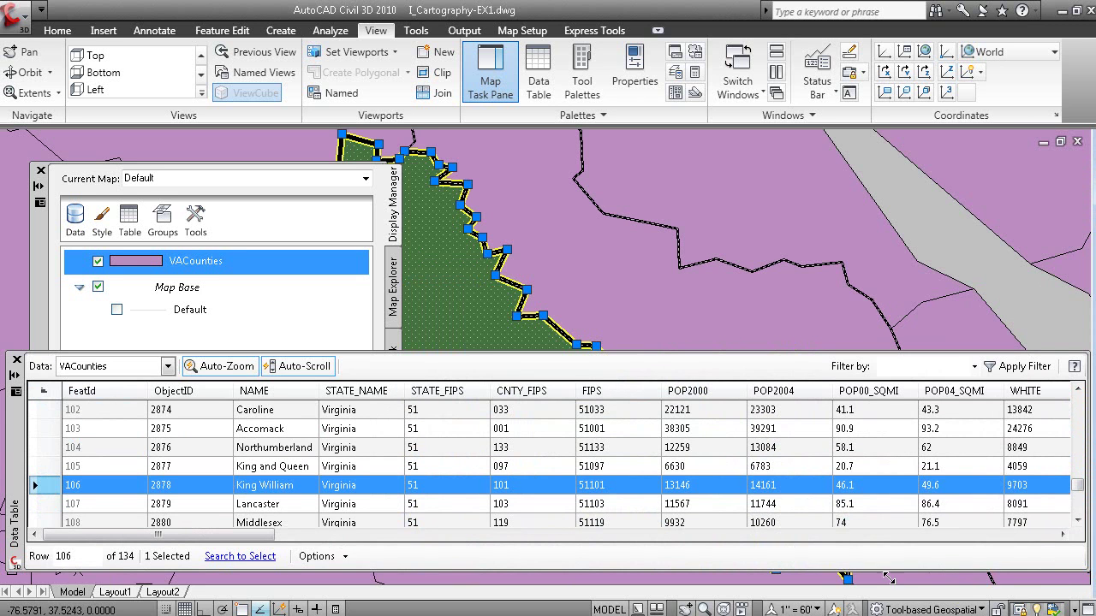
left_click_drag(1086, 567, 721, 534)
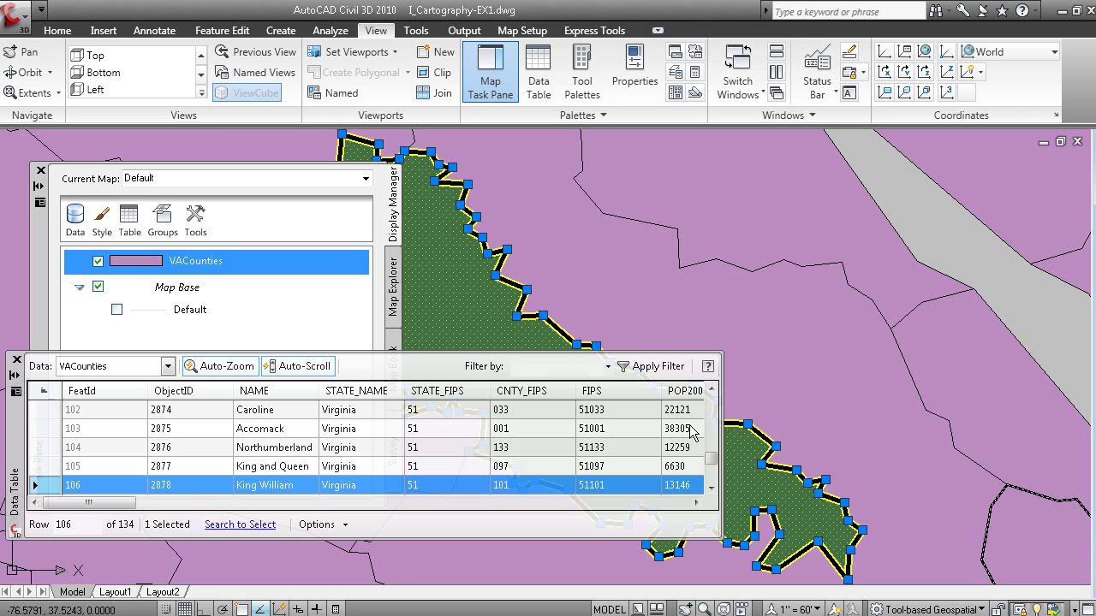
left_click(17, 360)
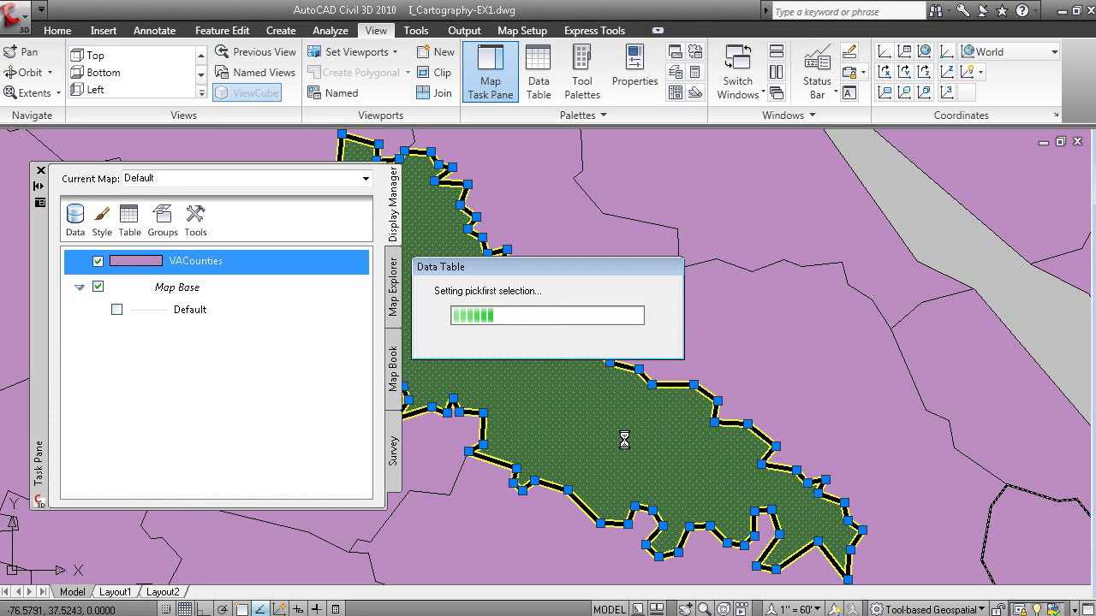
- Create a polygon theme for the VACounties layer based on POP2004, using the Jenks (Natural Breaks) distribution
right_click(253, 267)
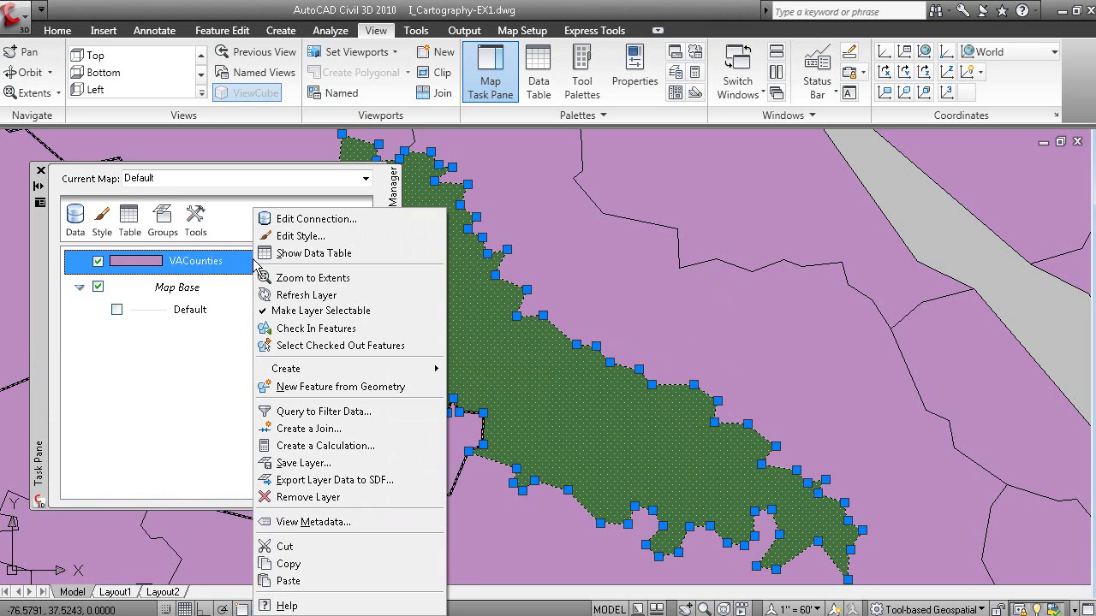
left_click(304, 238)
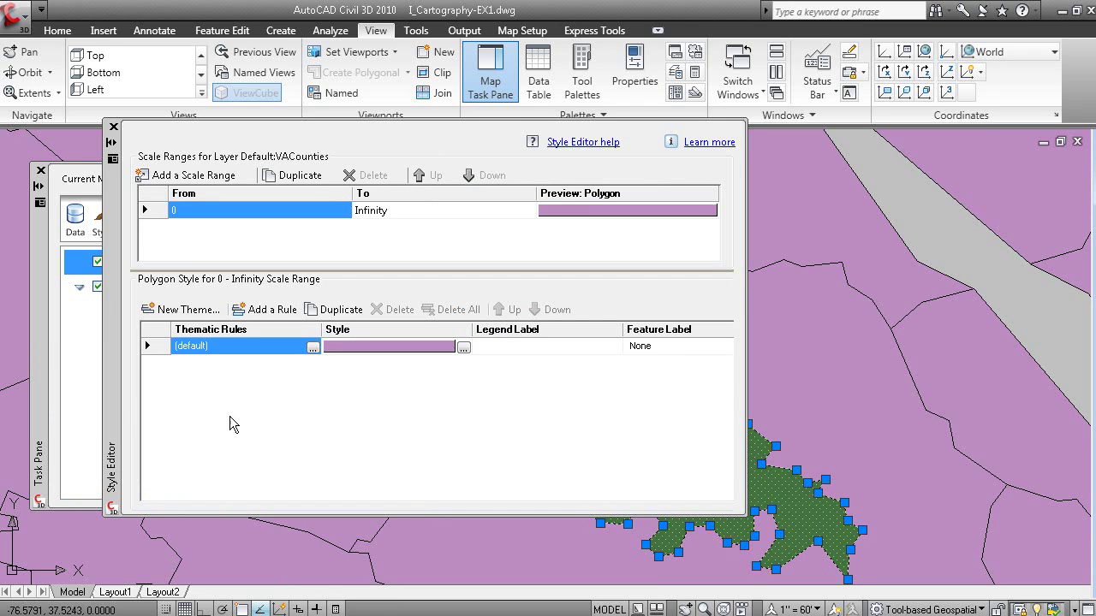
left_click(170, 312)
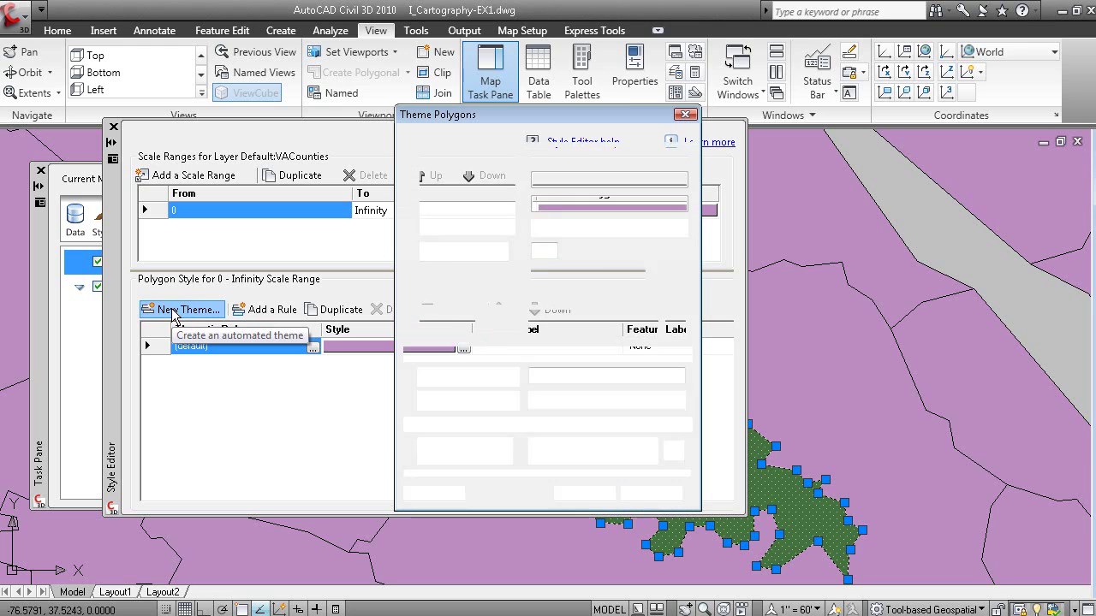
left_click(682, 157)
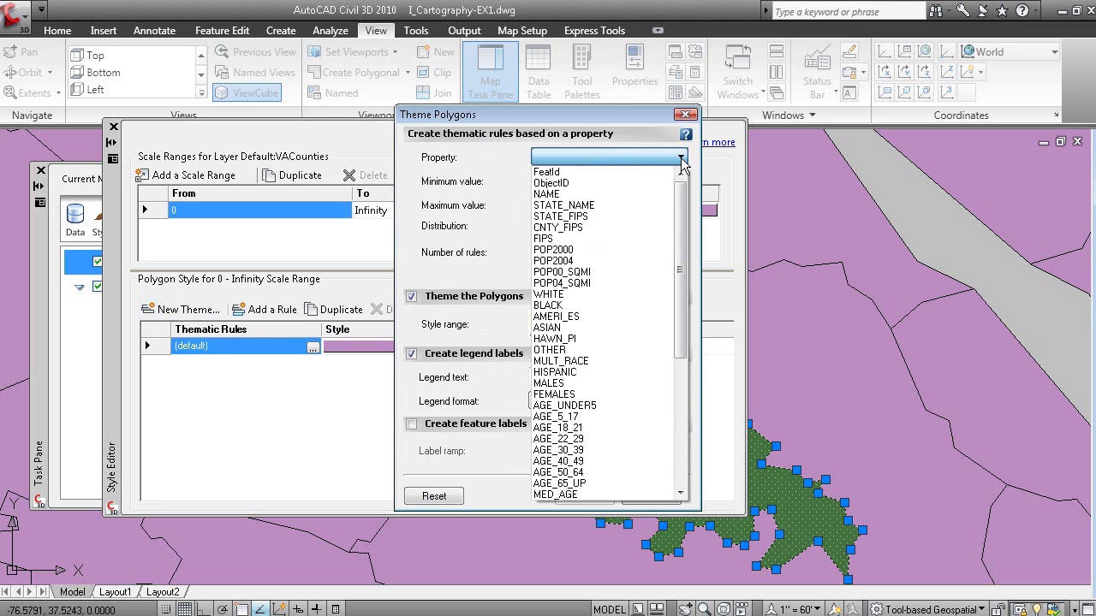
left_click(573, 261)
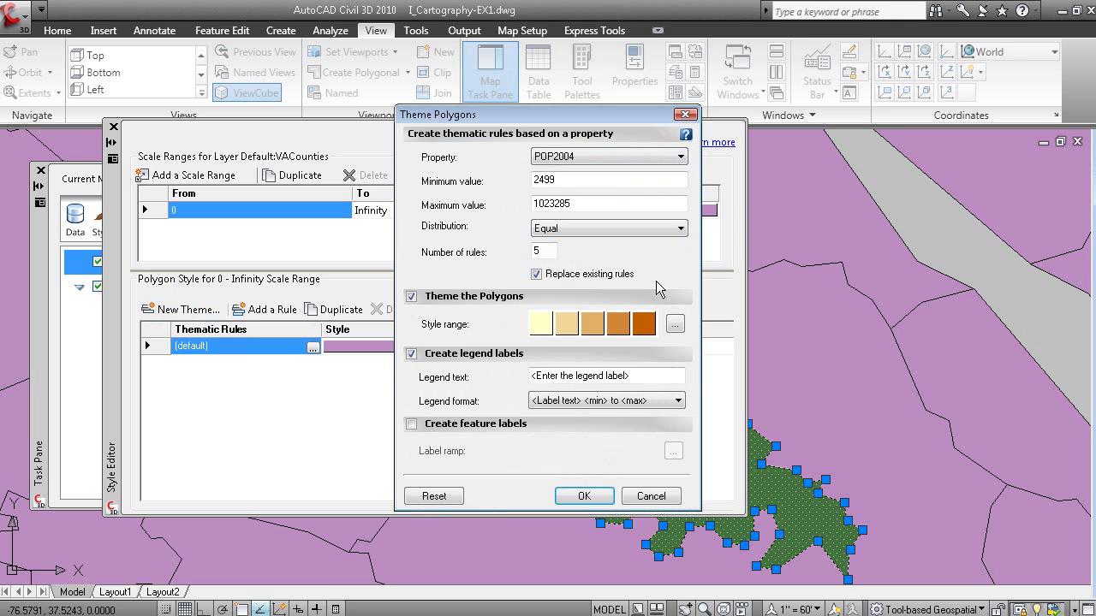
left_click(681, 229)
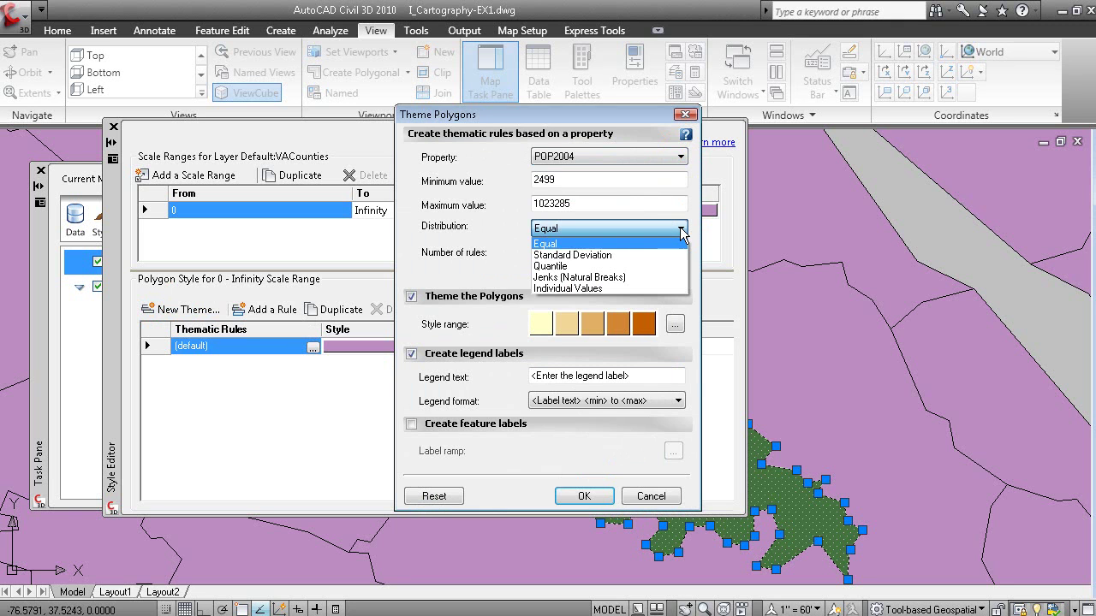
left_click(631, 277)
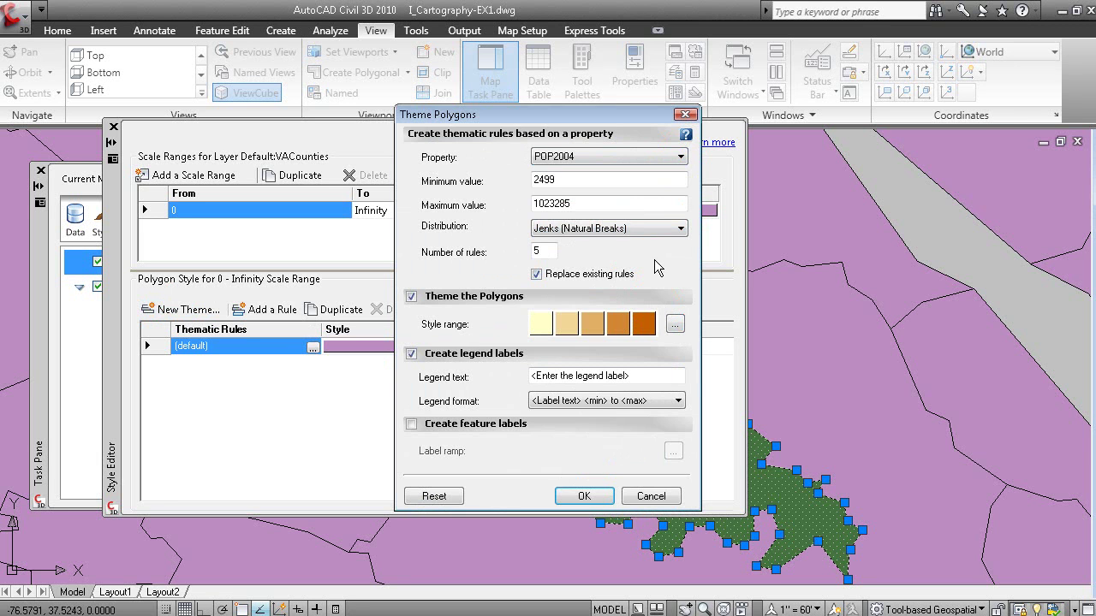
left_click(582, 498)
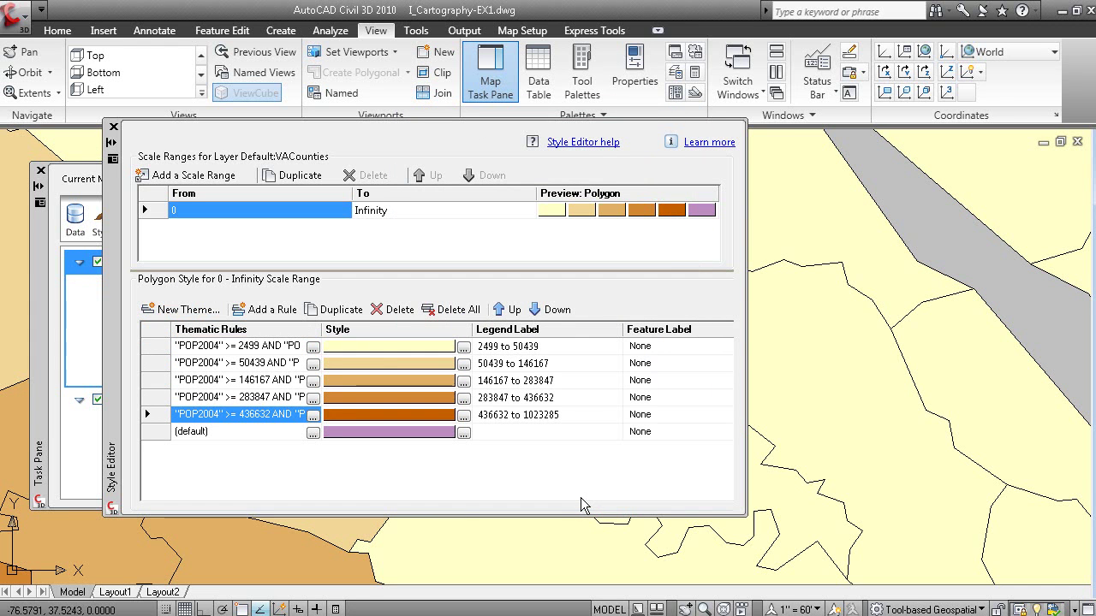
- Collapse the Style Editor and bring the themed Virginia counties into view beside the Task Pane
scroll(843, 387, "down", 8)
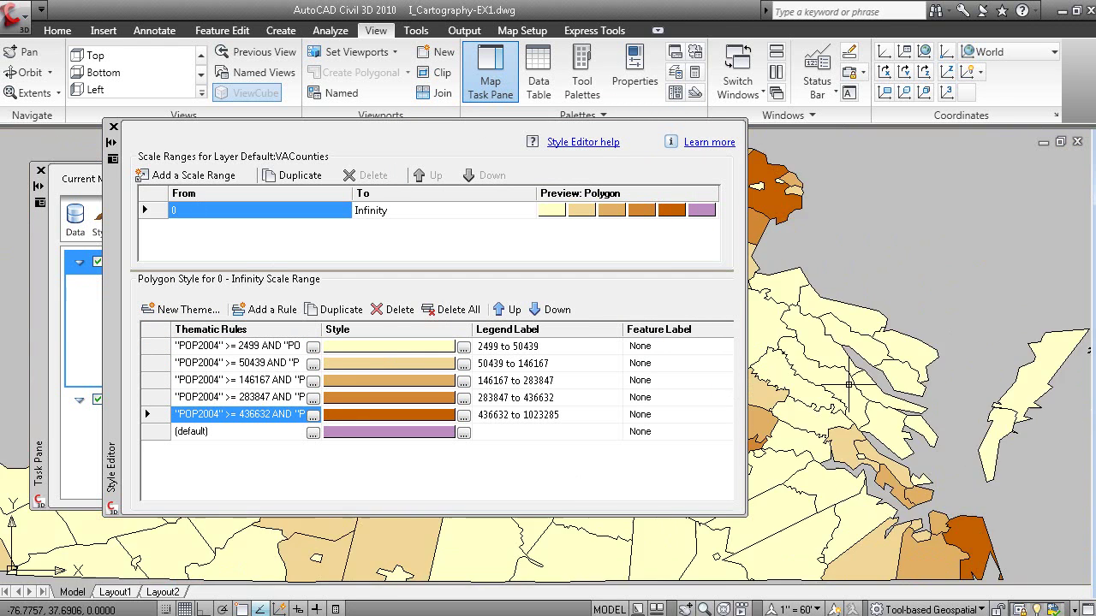
middle_click_drag(870, 422, 1001, 411)
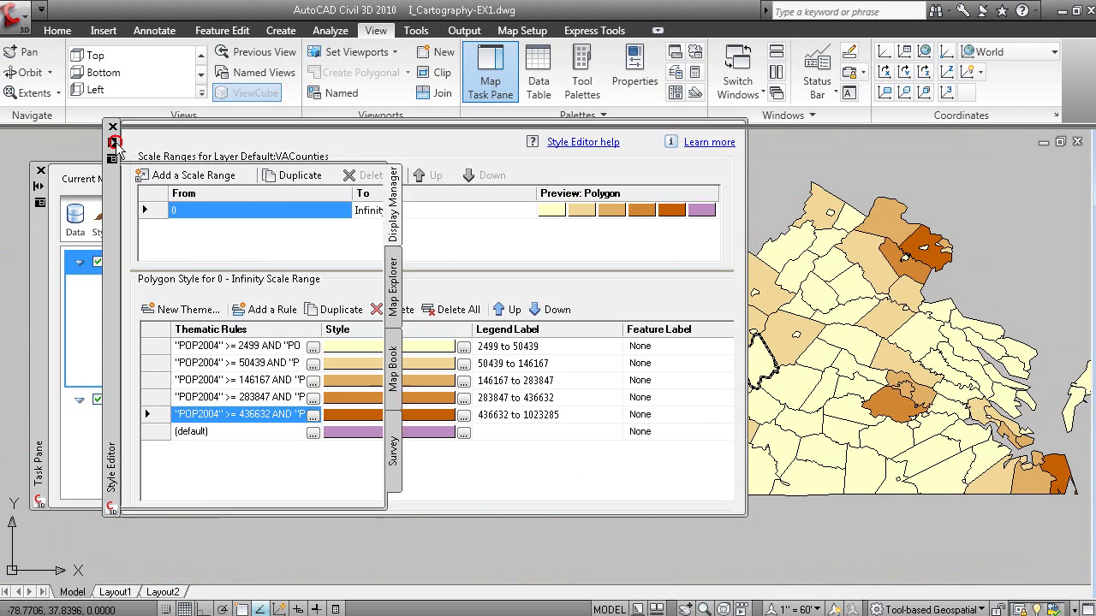
left_click(112, 143)
middle_click_drag(708, 401, 650, 400)
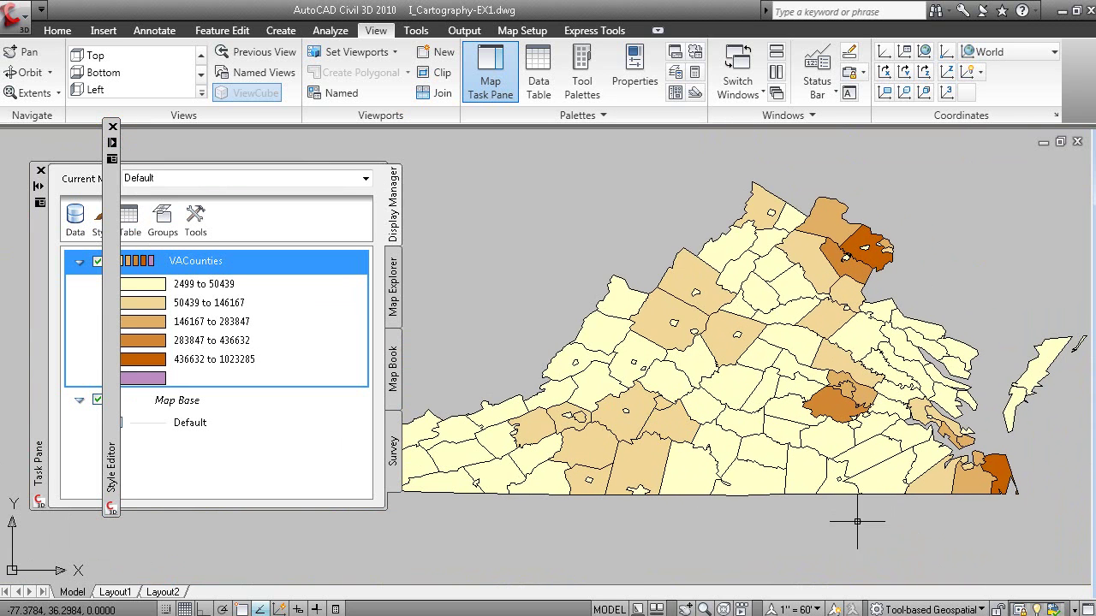
- Move the Style Editor clear of the Task Pane and inspect the first thematic rule's polygon style without changing it
mouse_move(118, 153)
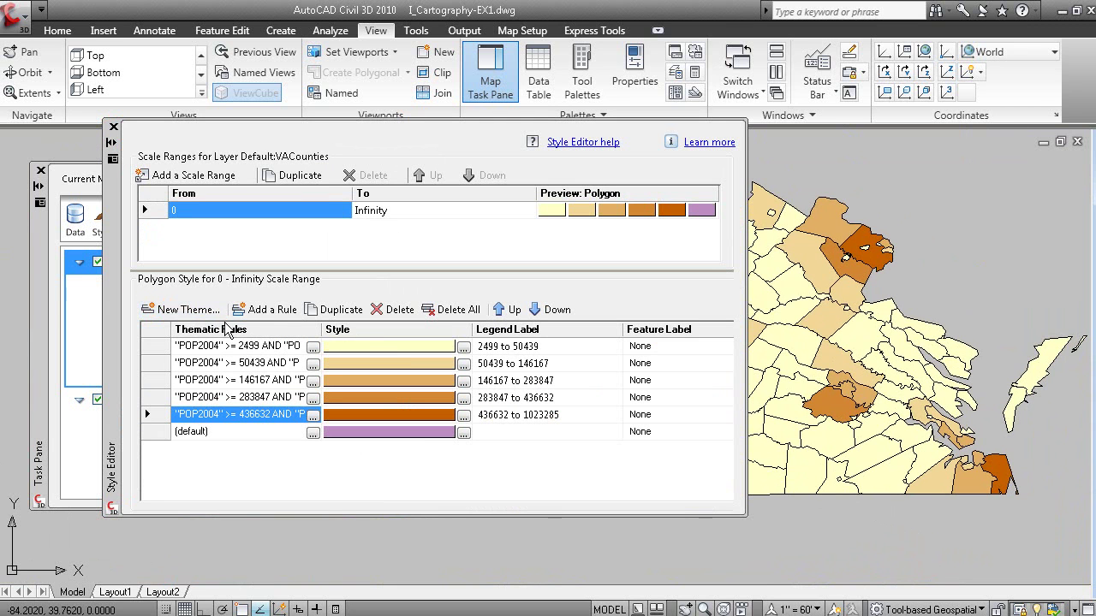
left_click_drag(116, 312, 459, 334)
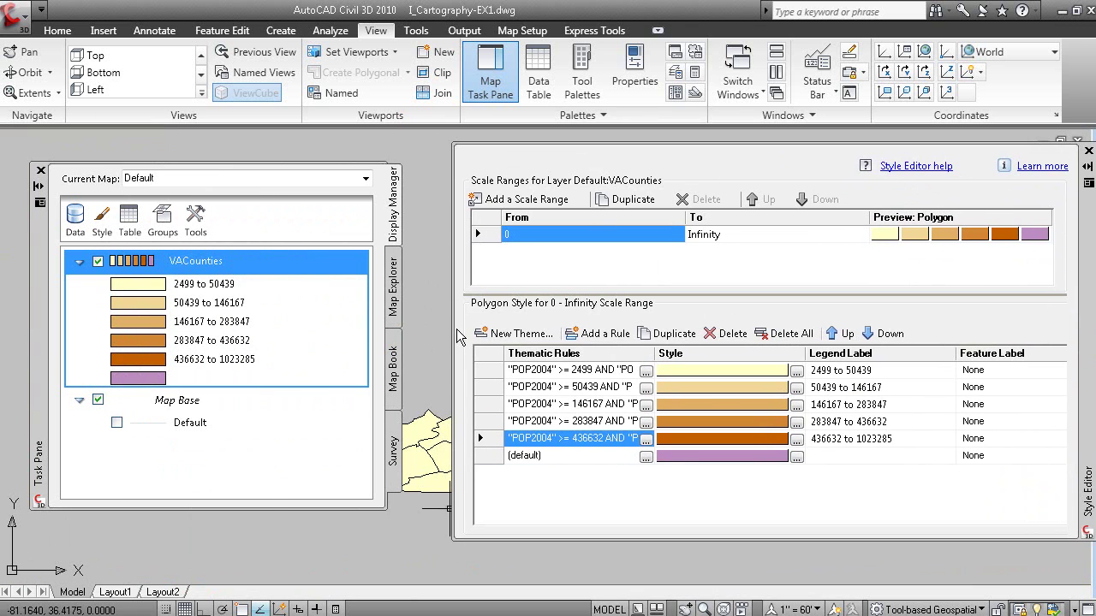
left_click(796, 372)
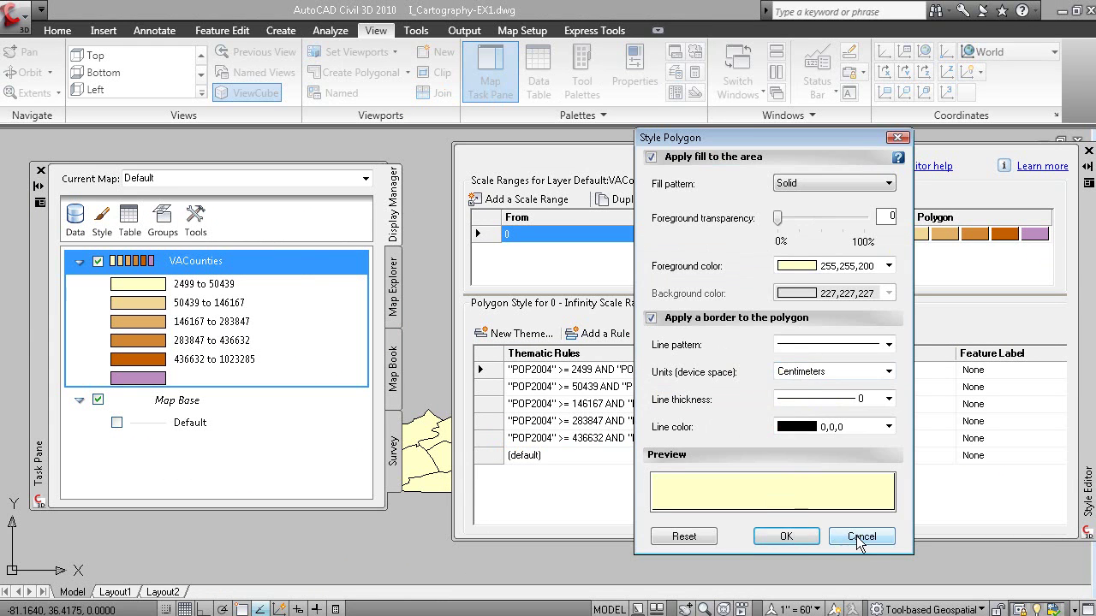
left_click(859, 537)
- Inspect the first thematic rule's expression without changing it, and close the Style Editor
double_click(548, 375)
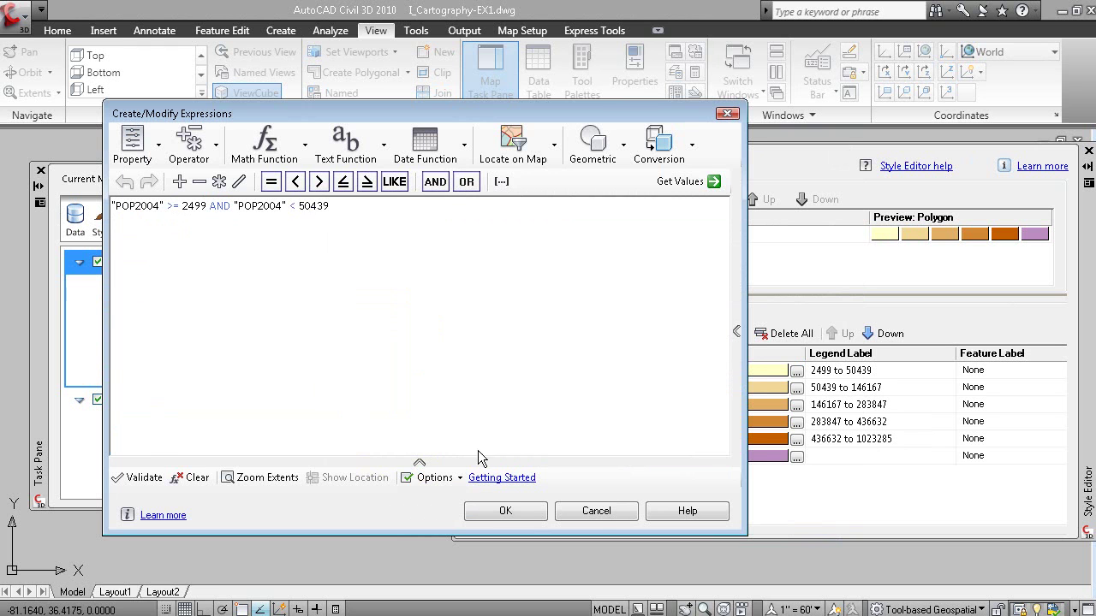
left_click(598, 517)
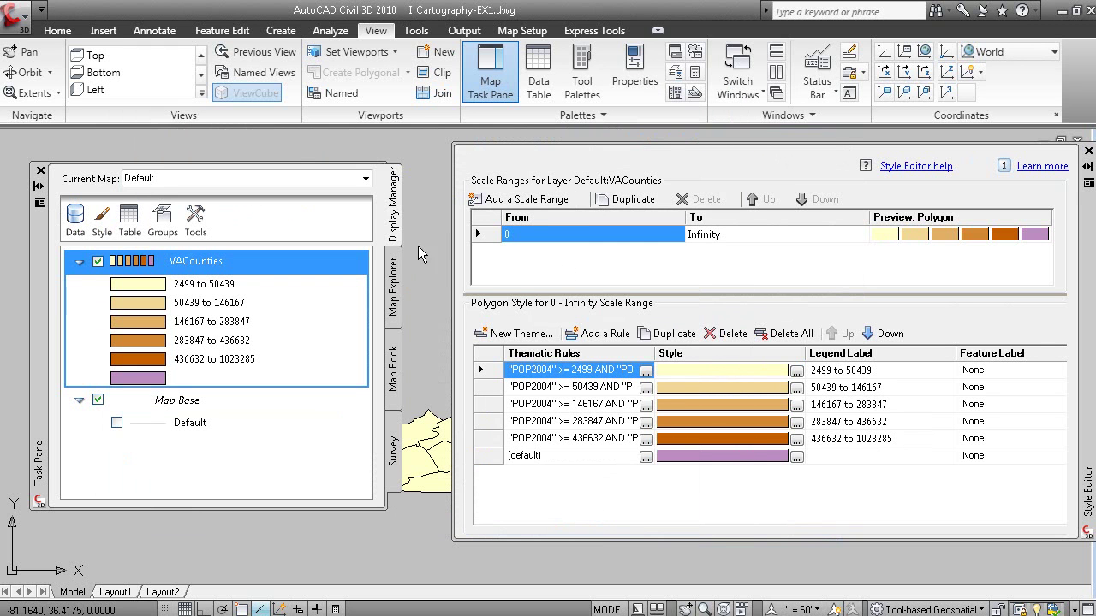
left_click(1086, 151)
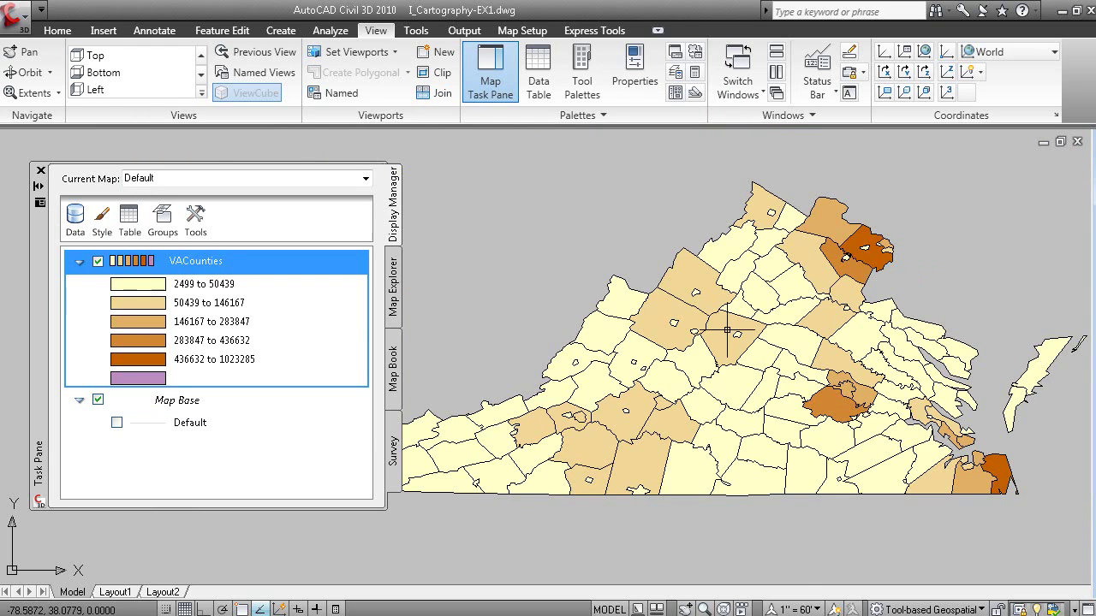
key("alt+Tab")
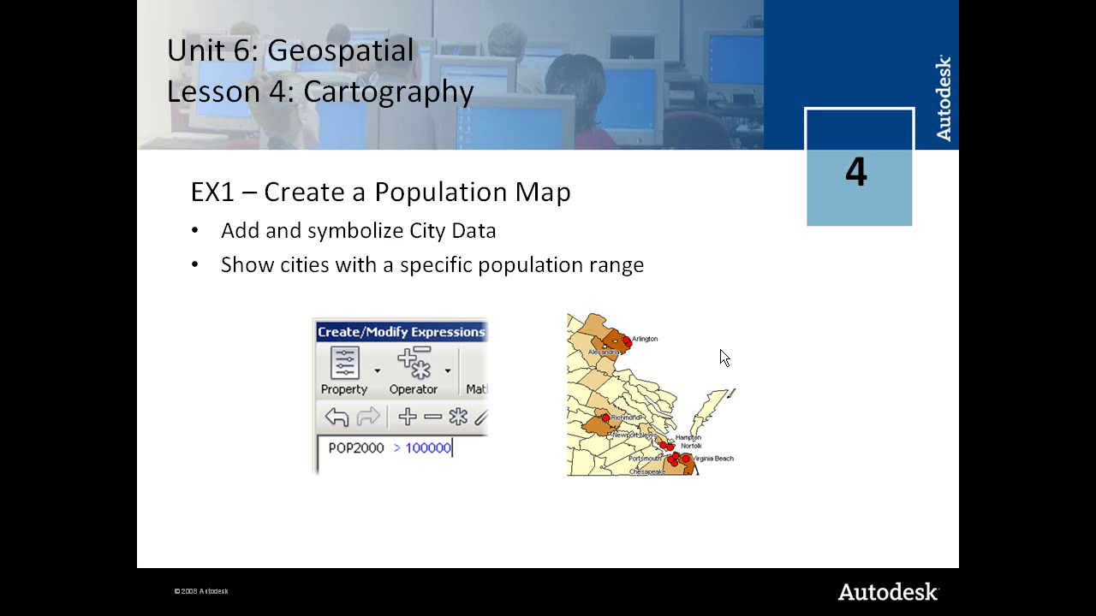
left_click(724, 356)
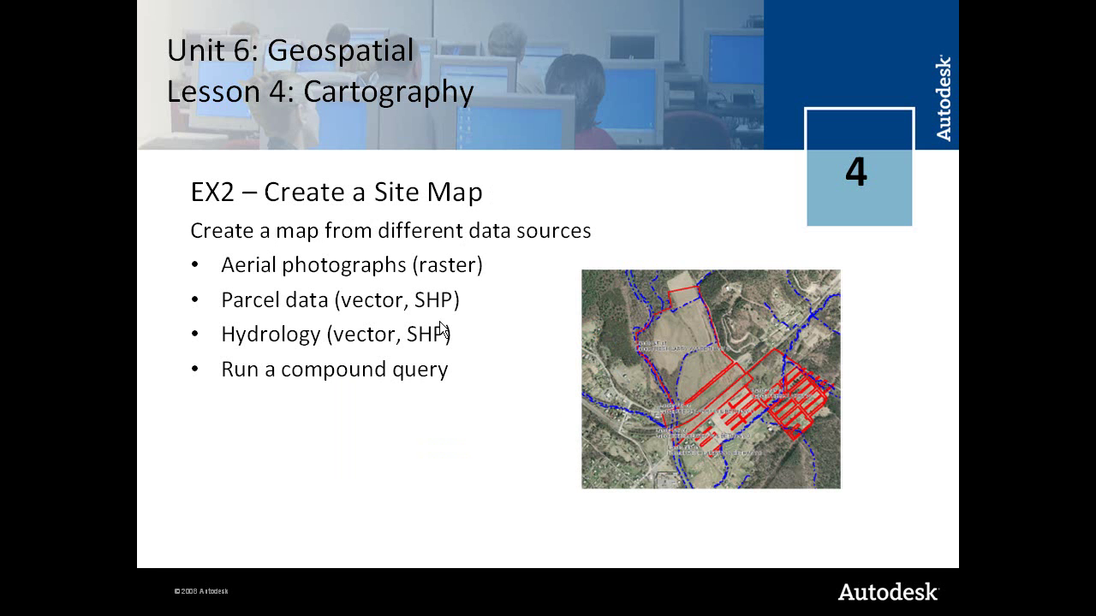